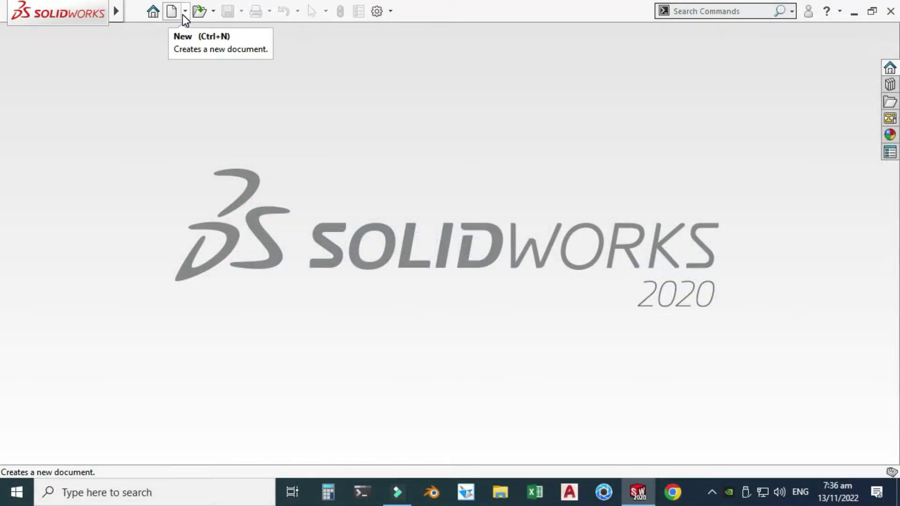
# Step: Create a new document from the Part template
pyautogui.click(182, 15)
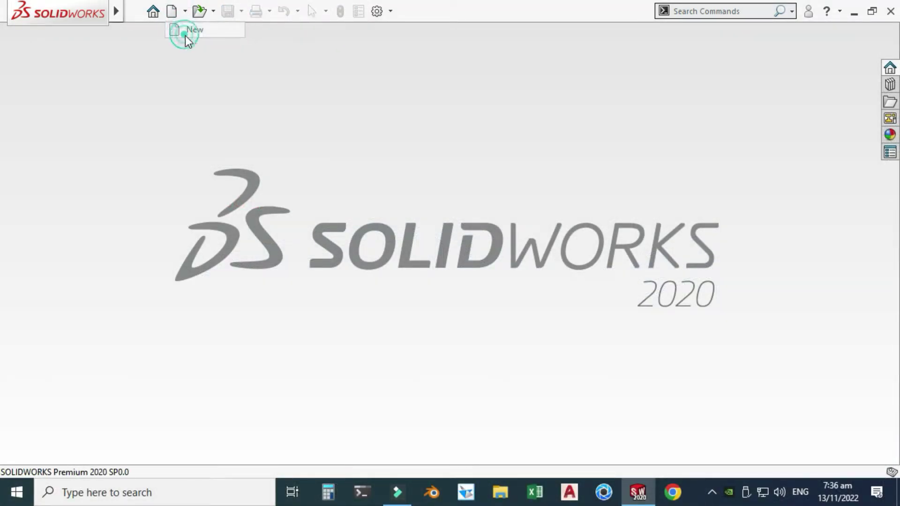
pyautogui.click(61, 105)
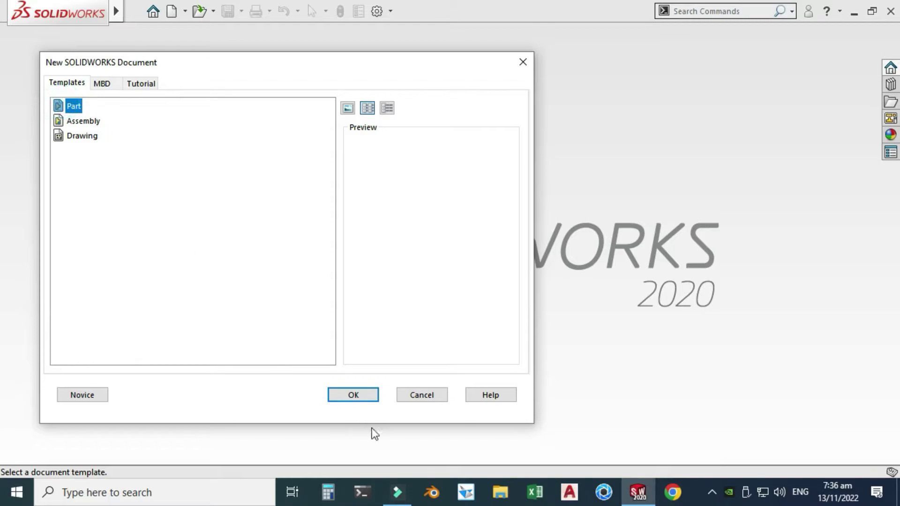
pyautogui.click(367, 392)
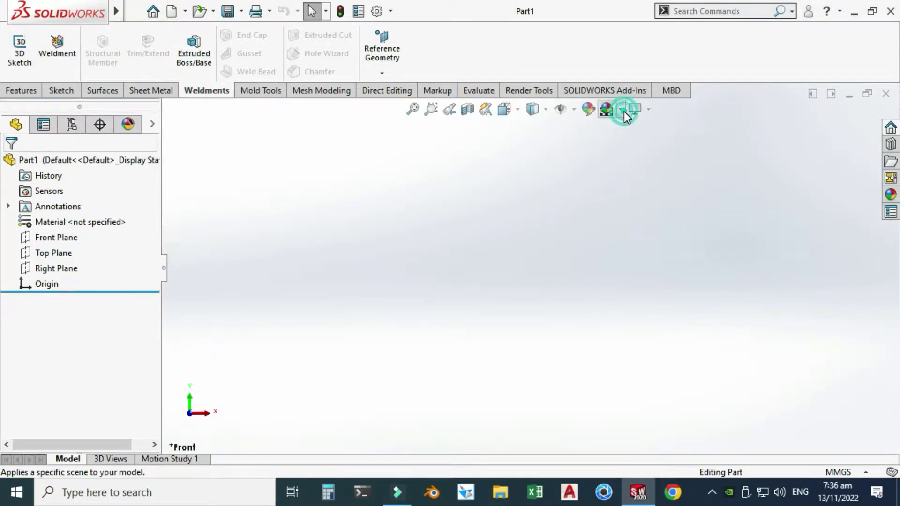
# Step: Change the part's scene to a plain white background, keeping the MMGS unit system
pyautogui.click(624, 112)
pyautogui.click(635, 40)
pyautogui.click(648, 109)
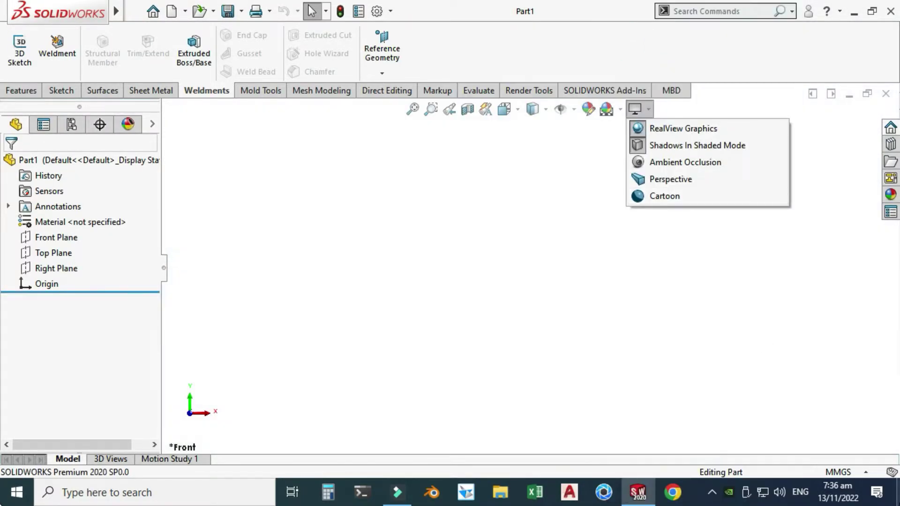
pyautogui.click(856, 473)
pyautogui.click(755, 274)
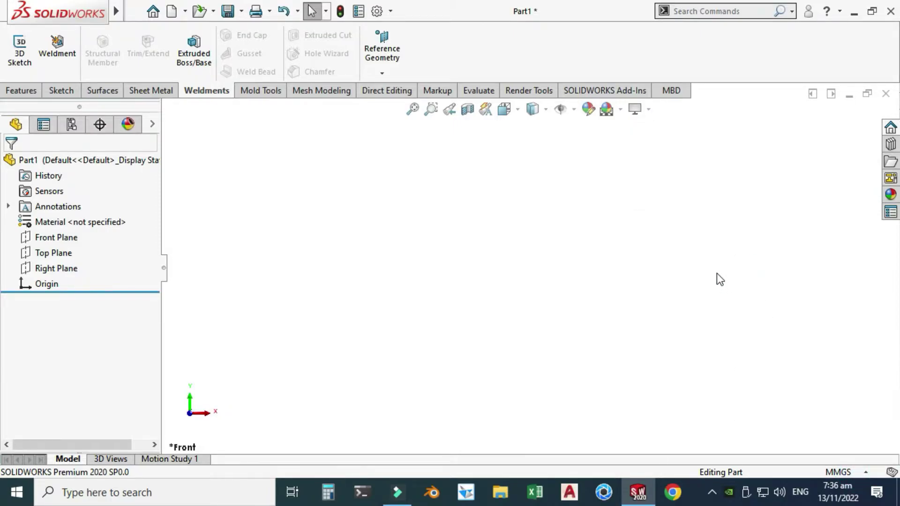
# Step: Start a sketch on the Front Plane and draw a vertical line about 68 mm long from above down to the origin
pyautogui.click(60, 237)
pyautogui.click(70, 212)
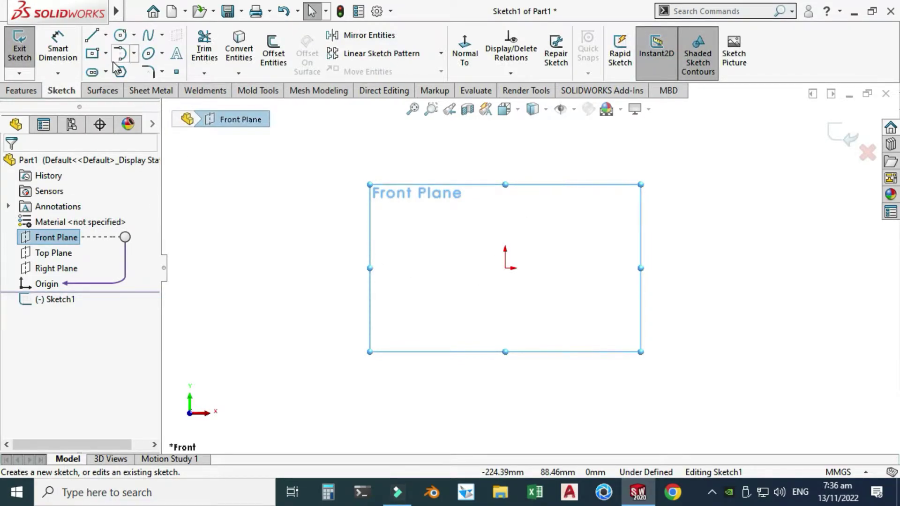
pyautogui.click(106, 35)
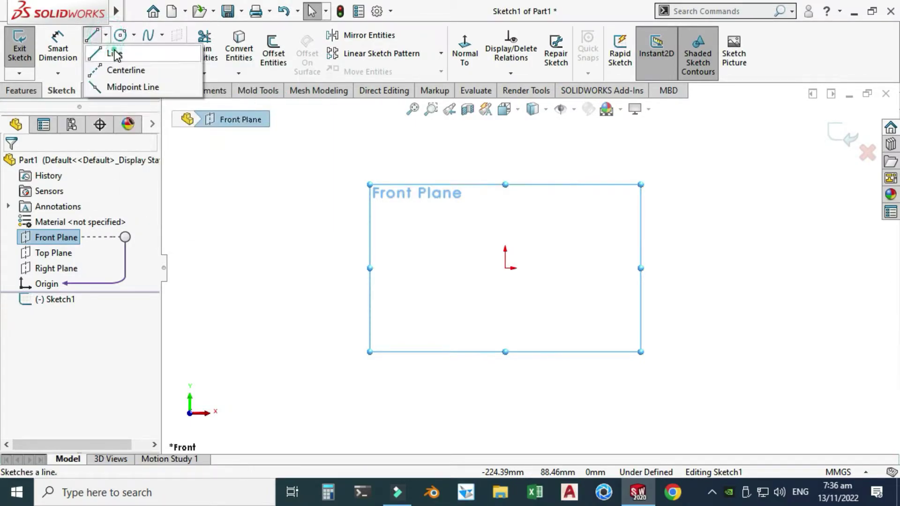
pyautogui.press('l')
pyautogui.click(505, 165)
pyautogui.click(505, 268)
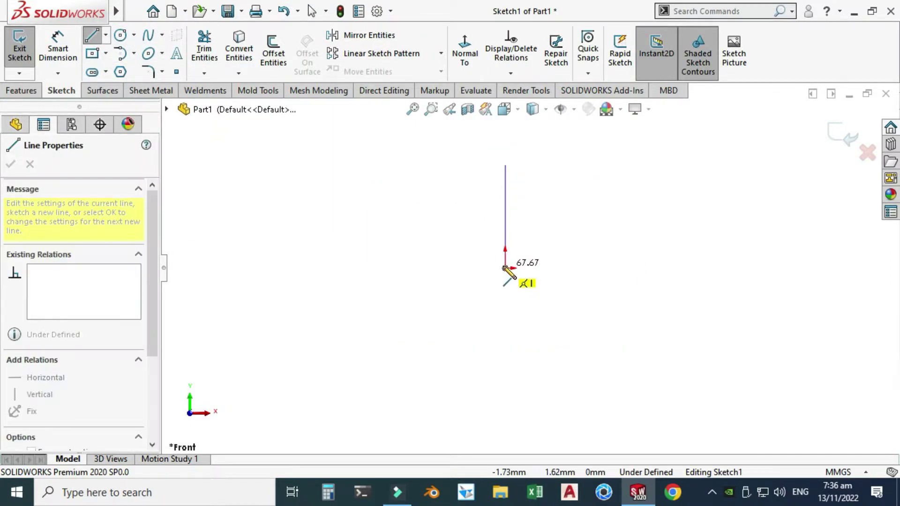
pyautogui.press('Escape')
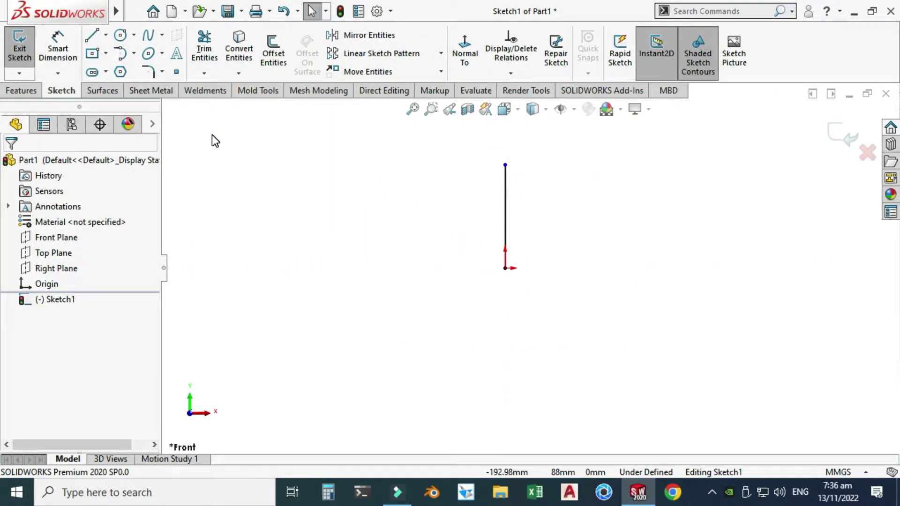
# Step: Sketch a horizontal midpoint line about 123 mm long, centred on the origin
pyautogui.click(107, 37)
pyautogui.click(118, 87)
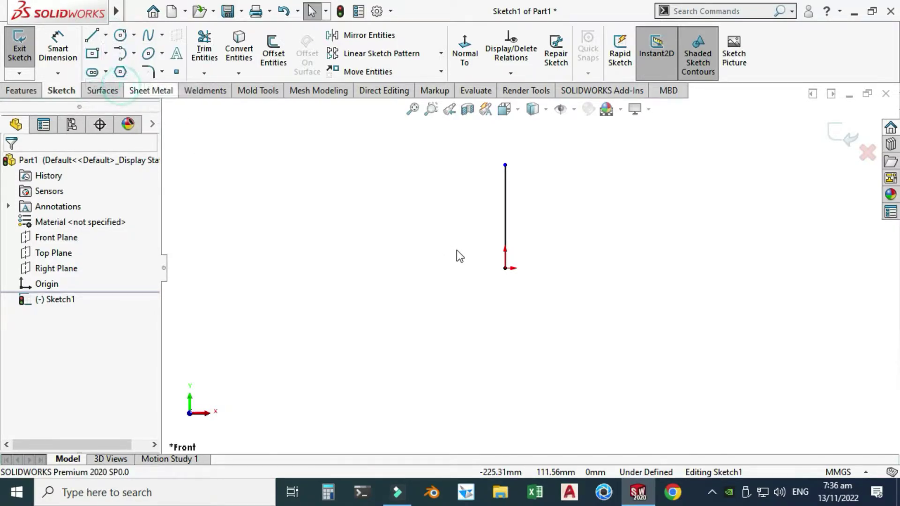
pyautogui.click(504, 268)
pyautogui.click(598, 269)
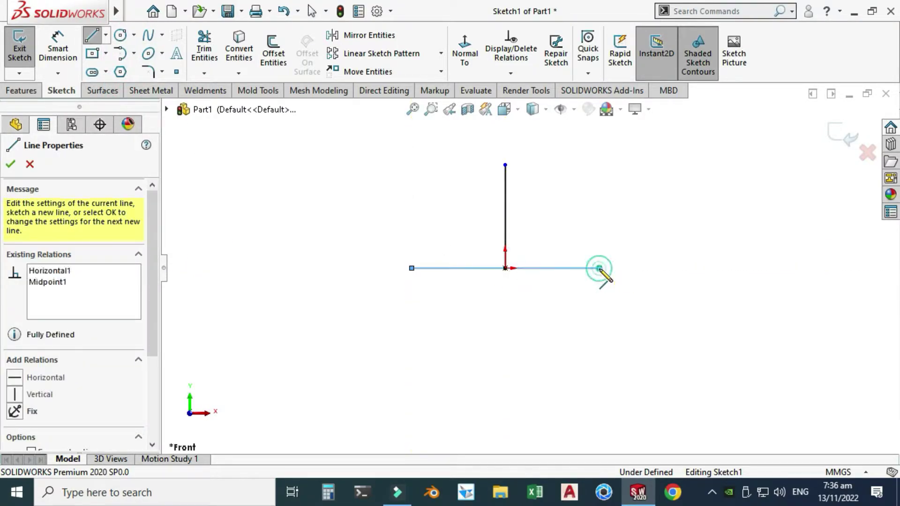
pyautogui.press('Escape')
# Step: Dimension the horizontal line's length as 70 mm
pyautogui.click(57, 47)
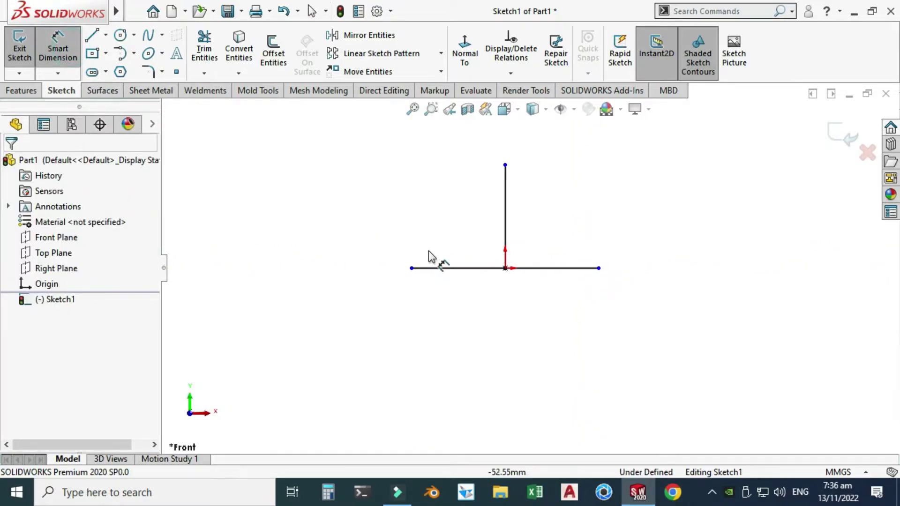
pyautogui.click(460, 268)
pyautogui.click(478, 304)
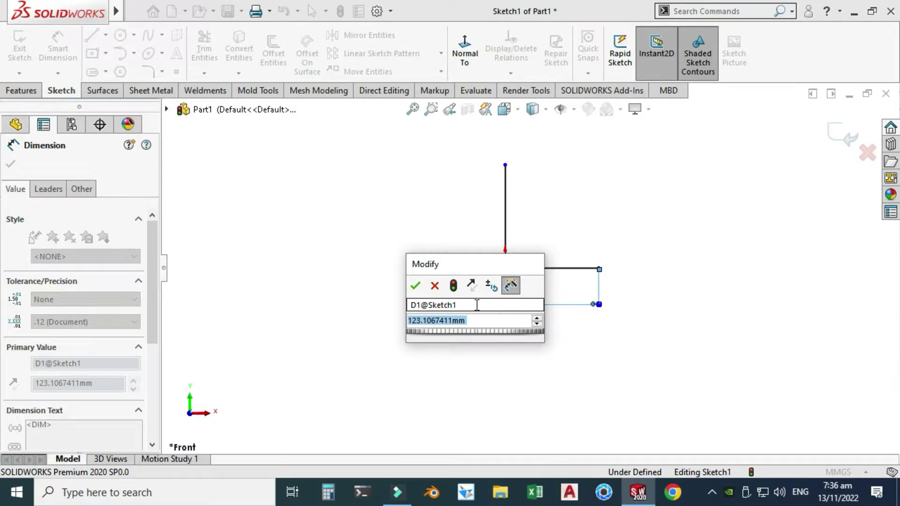
pyautogui.write('70')
pyautogui.press('Return')
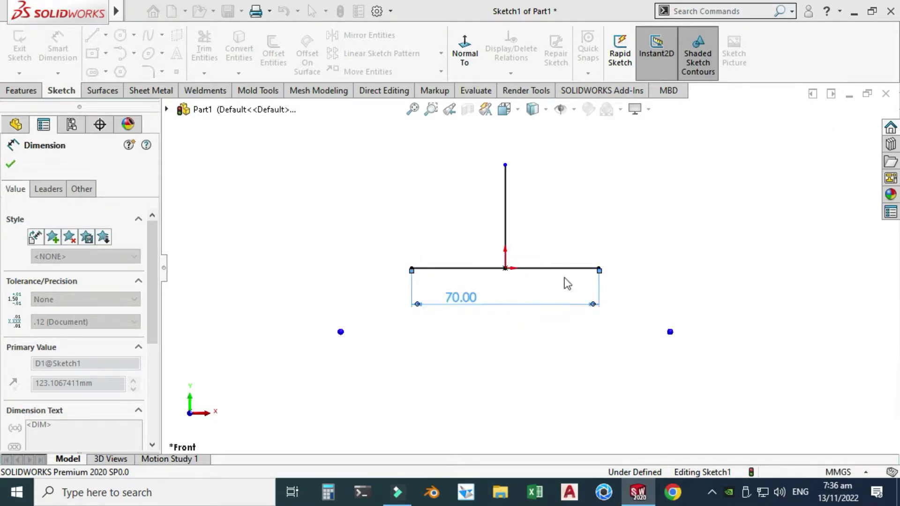
# Step: Dimension the vertical line's length as 50 mm
pyautogui.click(506, 207)
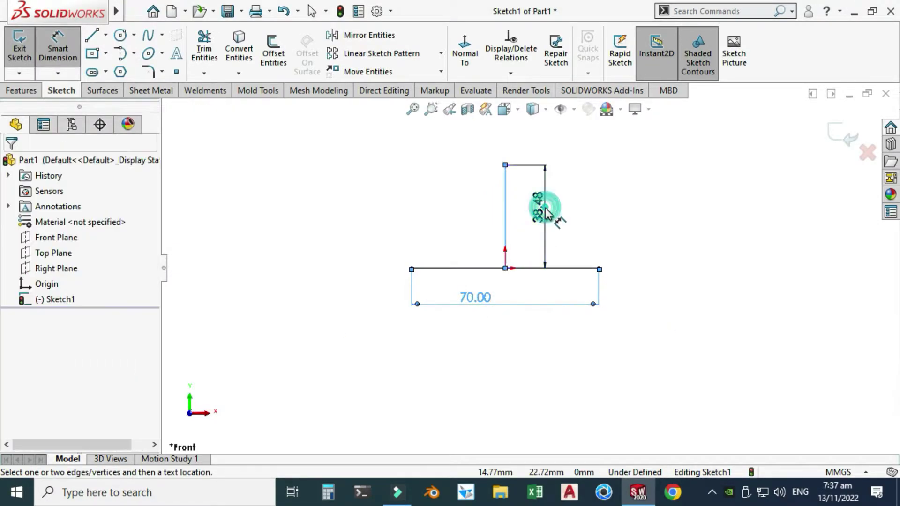
pyautogui.click(546, 212)
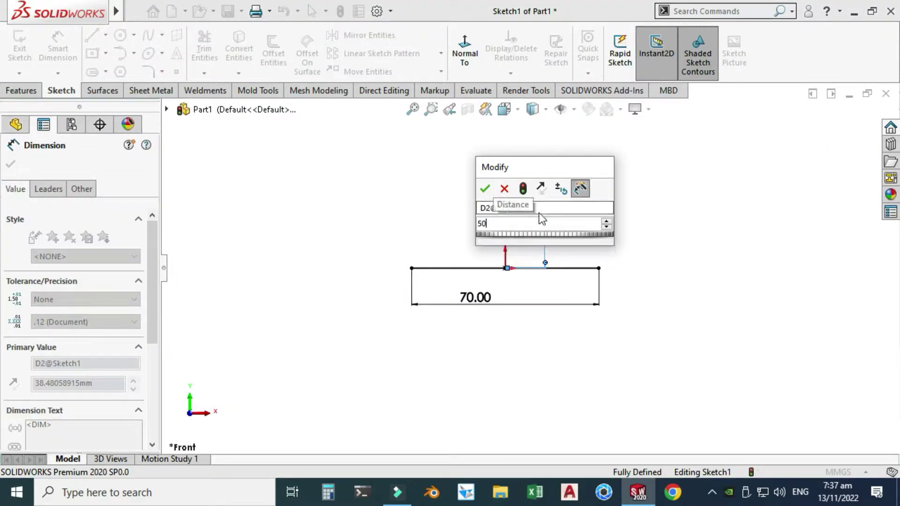
pyautogui.press('Return')
pyautogui.press('Escape')
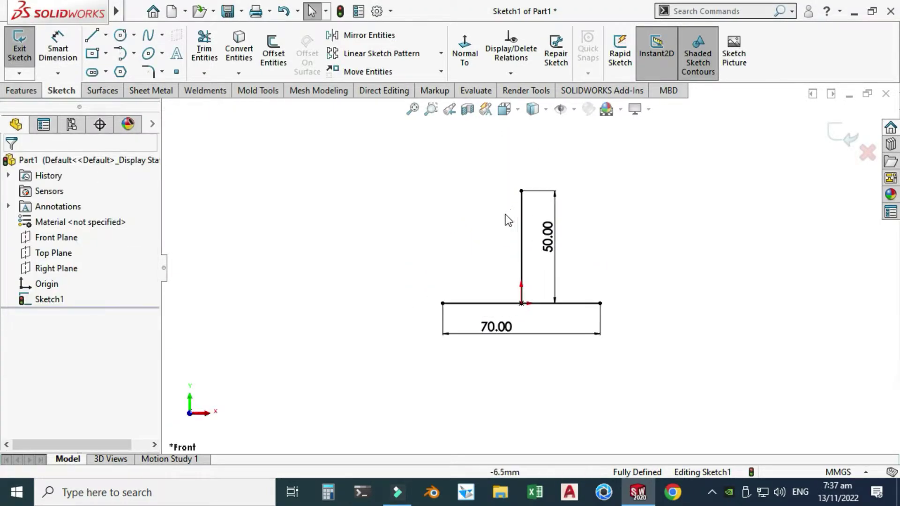
# Step: Offset both lines by 3 mm in both directions, capping the ends with straight lines
pyautogui.click(268, 45)
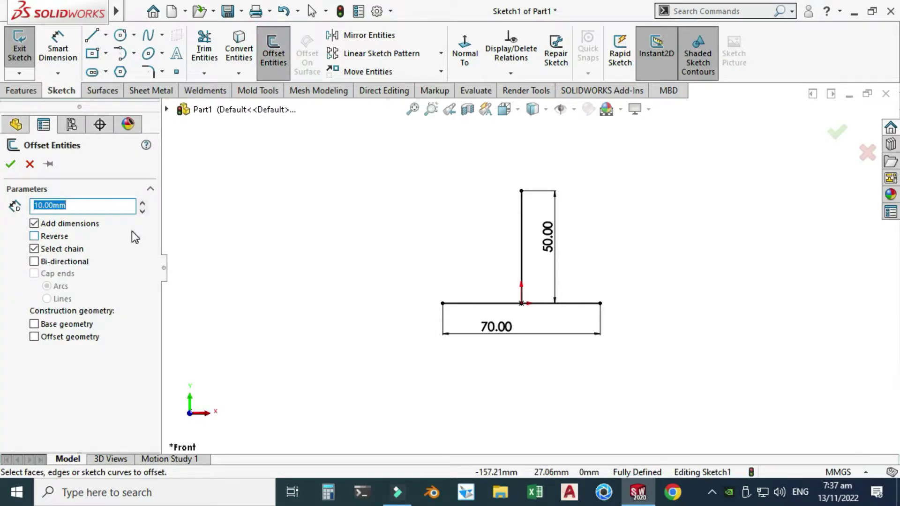
pyautogui.write('3')
pyautogui.press('Return')
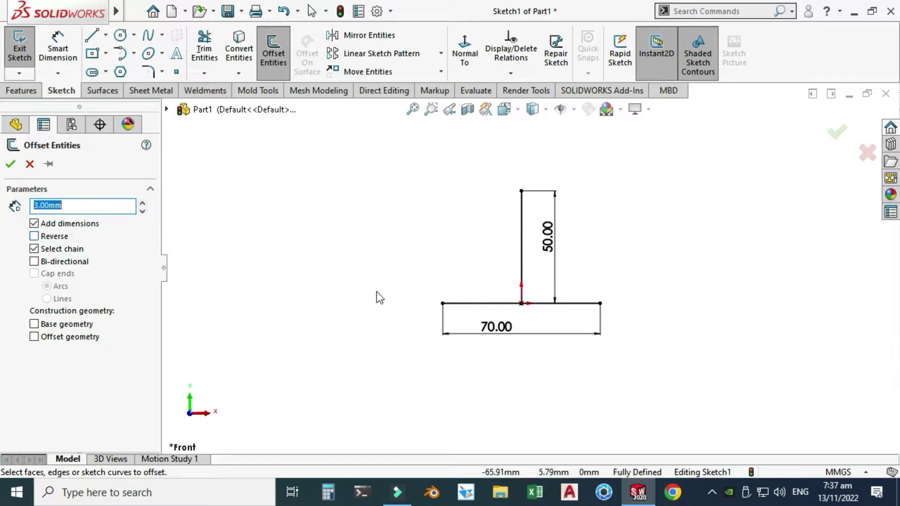
pyautogui.click(500, 307)
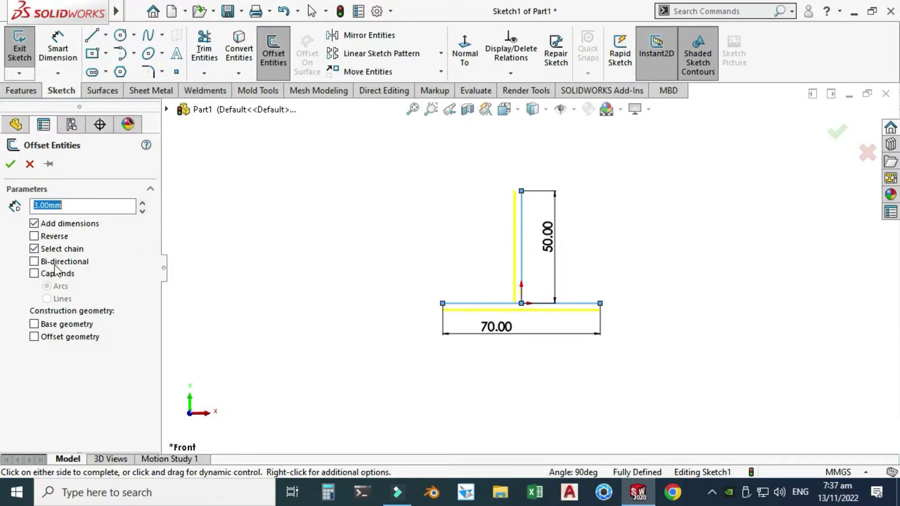
pyautogui.scroll(-2, 524, 203)
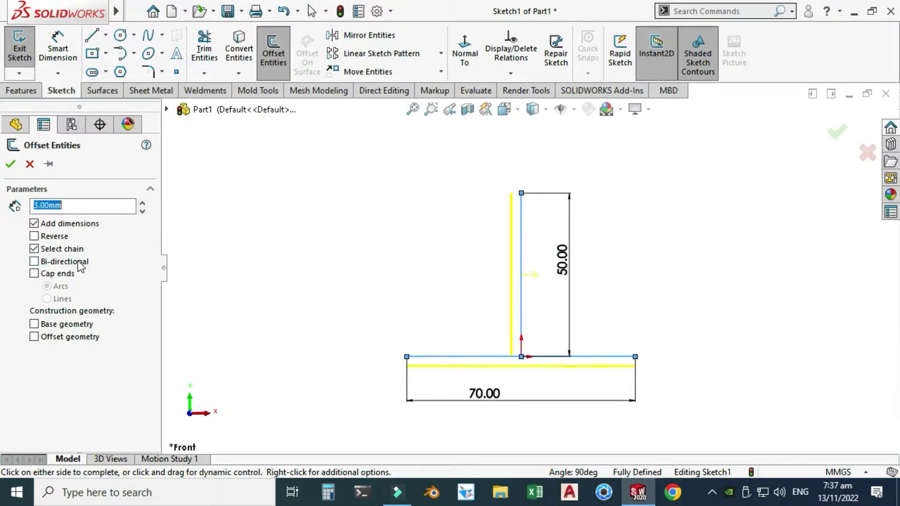
pyautogui.click(34, 261)
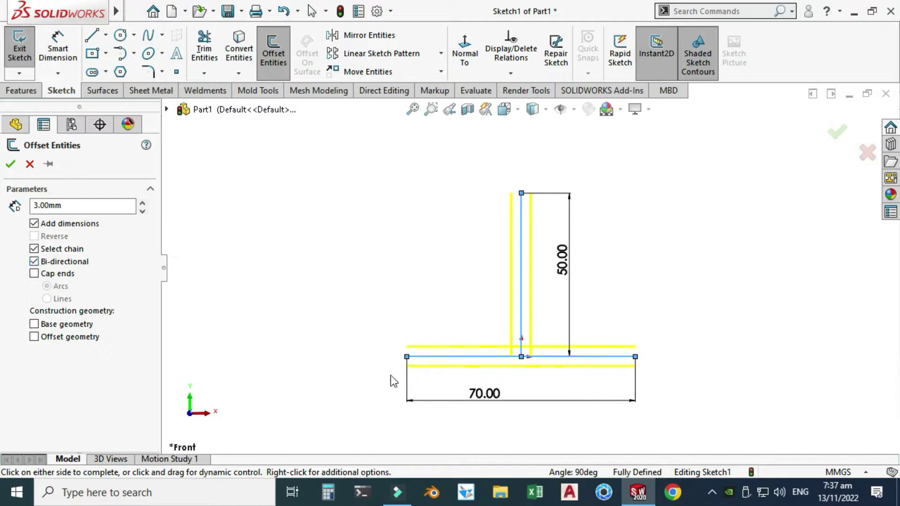
pyautogui.click(34, 274)
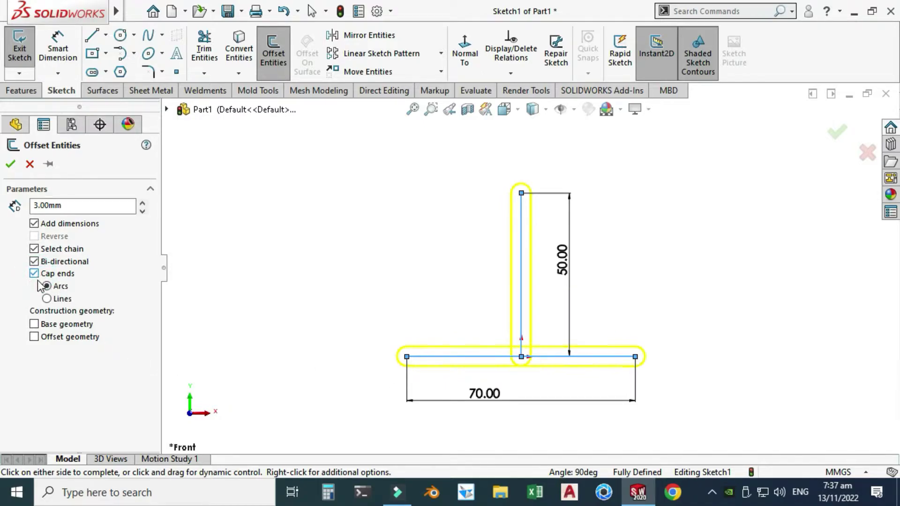
pyautogui.click(46, 300)
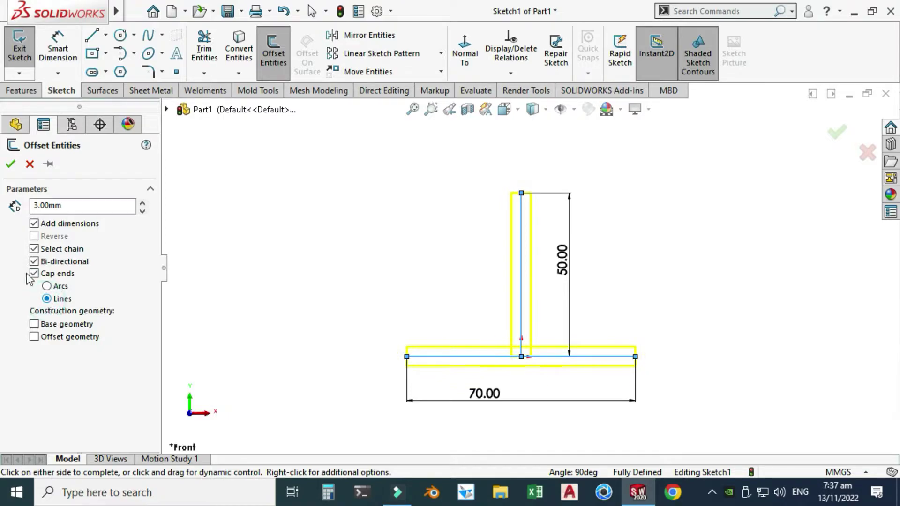
pyautogui.click(9, 163)
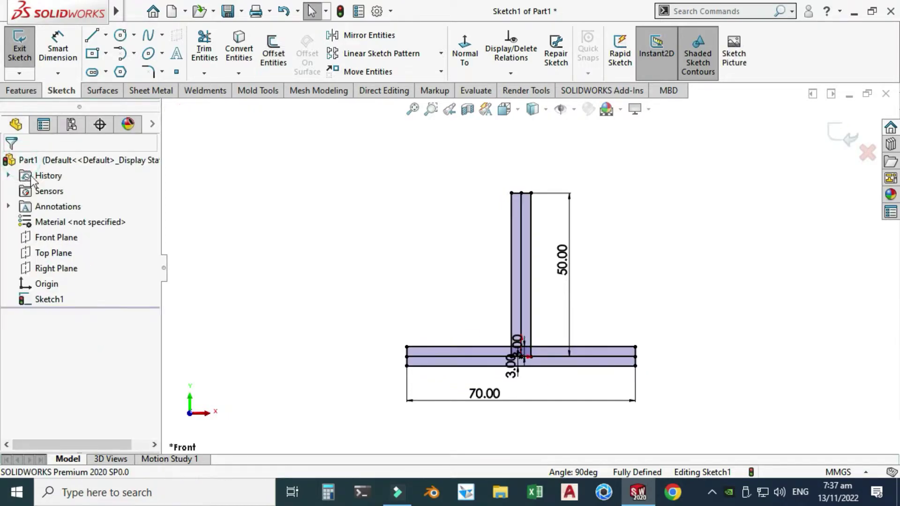
# Step: Trim the centre lines and the overlapping segments at the junction to form a single inverted-T outline, and exit the sketch
pyautogui.scroll(-1, 463, 229)
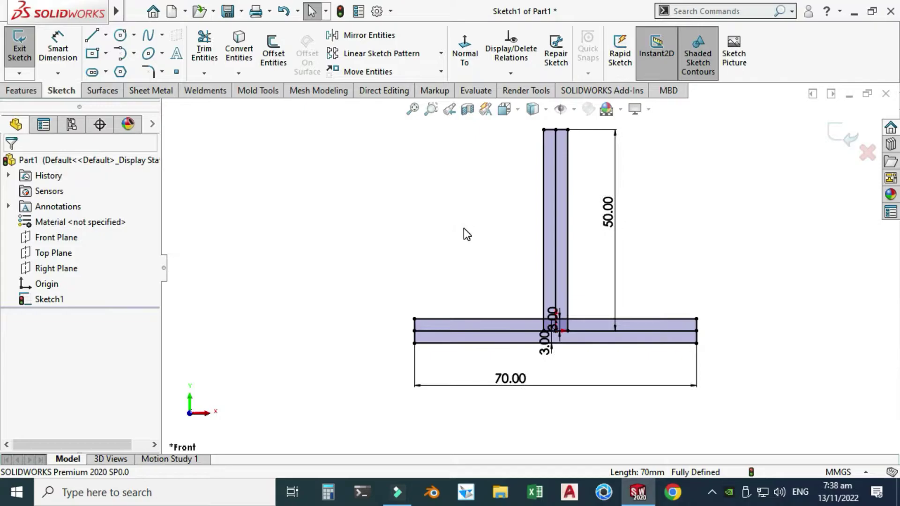
pyautogui.click(204, 47)
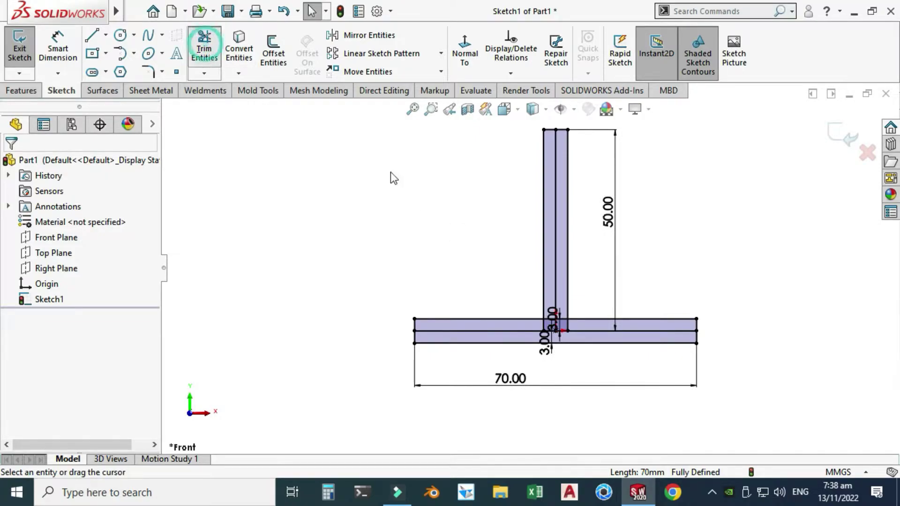
pyautogui.scroll(-3, 581, 296)
pyautogui.moveTo(505, 296)
pyautogui.mouseDown()
pyautogui.moveTo(497, 300)
pyautogui.moveTo(517, 373)
pyautogui.moveTo(545, 424)
pyautogui.moveTo(511, 398)
pyautogui.moveTo(557, 429)
pyautogui.moveTo(555, 392)
pyautogui.moveTo(528, 385)
pyautogui.moveTo(477, 407)
pyautogui.moveTo(452, 402)
pyautogui.moveTo(452, 416)
pyautogui.mouseUp()
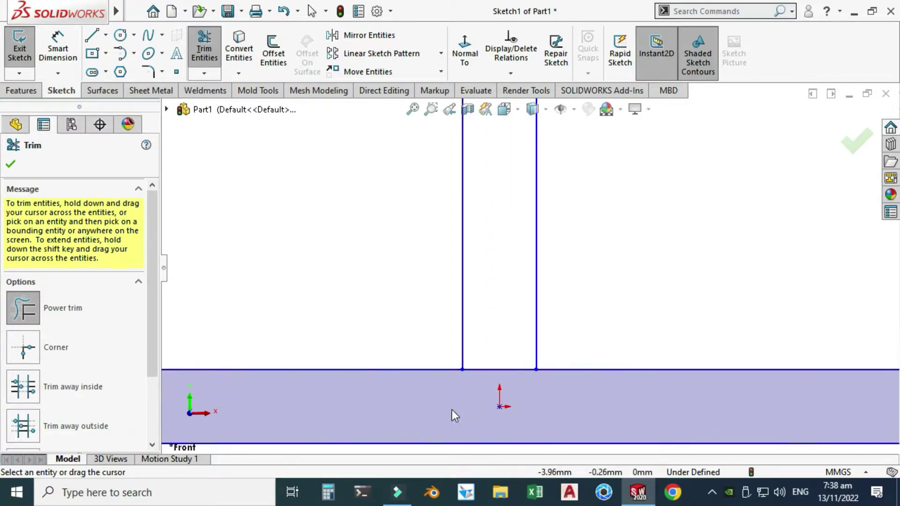
pyautogui.scroll(3, 488, 375)
pyautogui.press('Escape')
pyautogui.scroll(3, 343, 209)
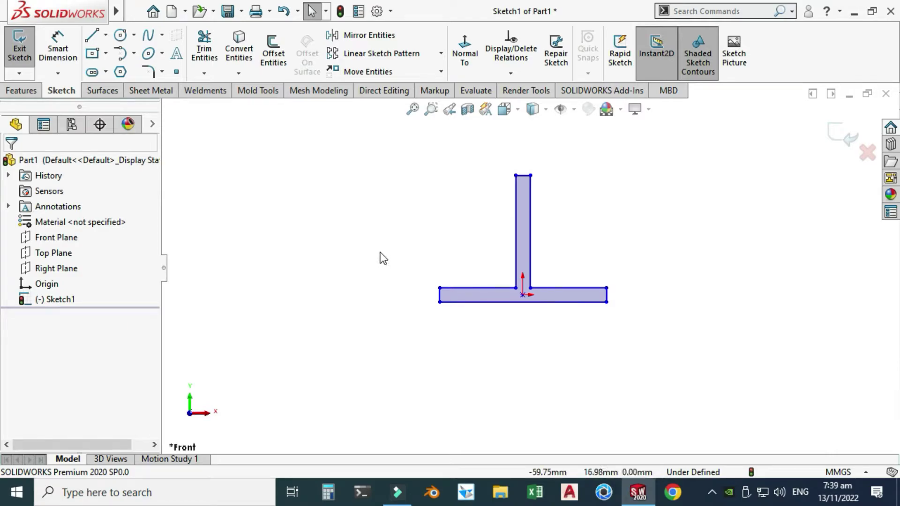
pyautogui.scroll(-2, 567, 213)
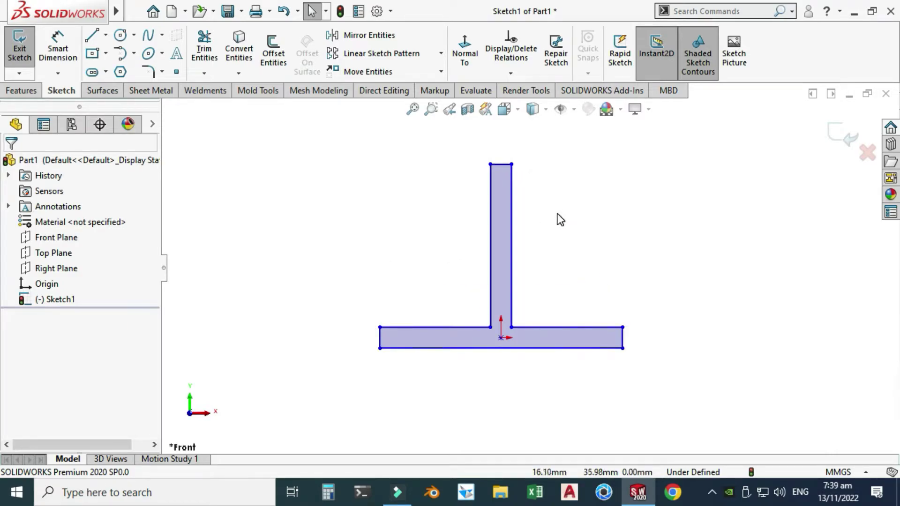
pyautogui.click(843, 133)
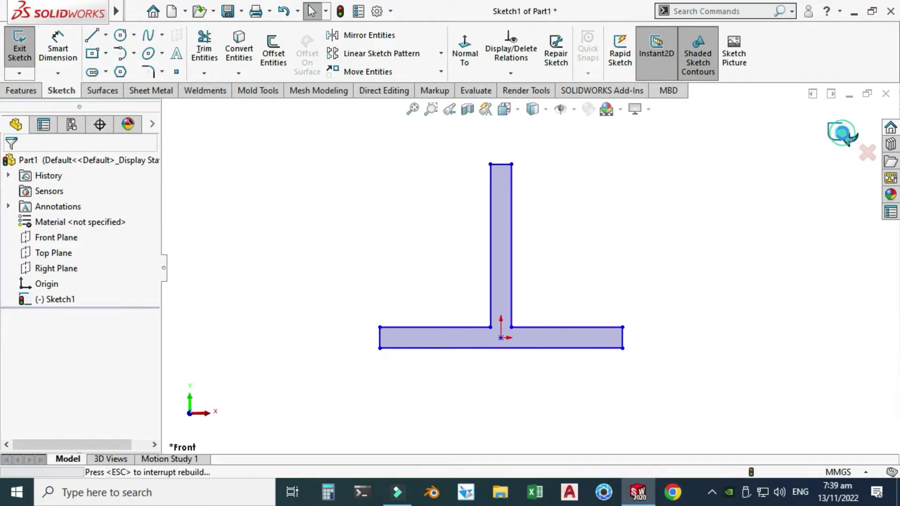
pyautogui.click(593, 250)
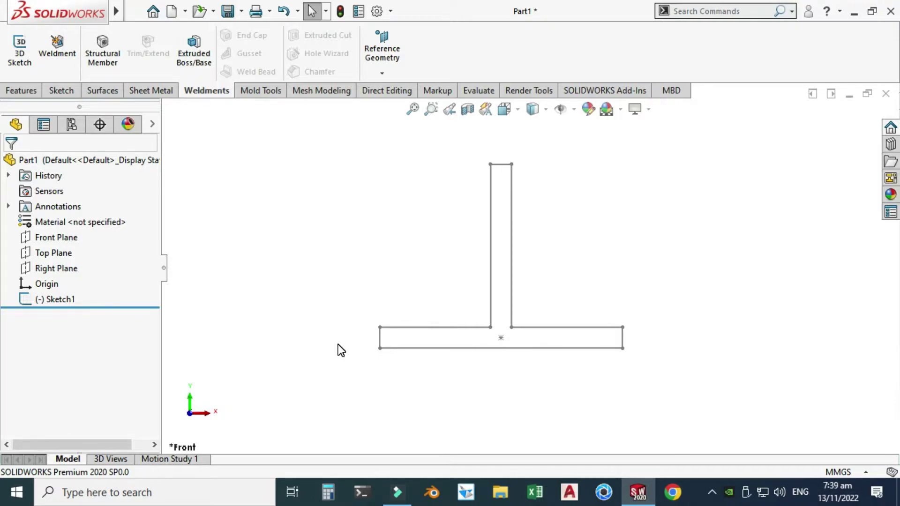
# Step: Look up the folder used for Weldment Profiles in the file location settings, and close the options
pyautogui.click(390, 12)
pyautogui.click(397, 31)
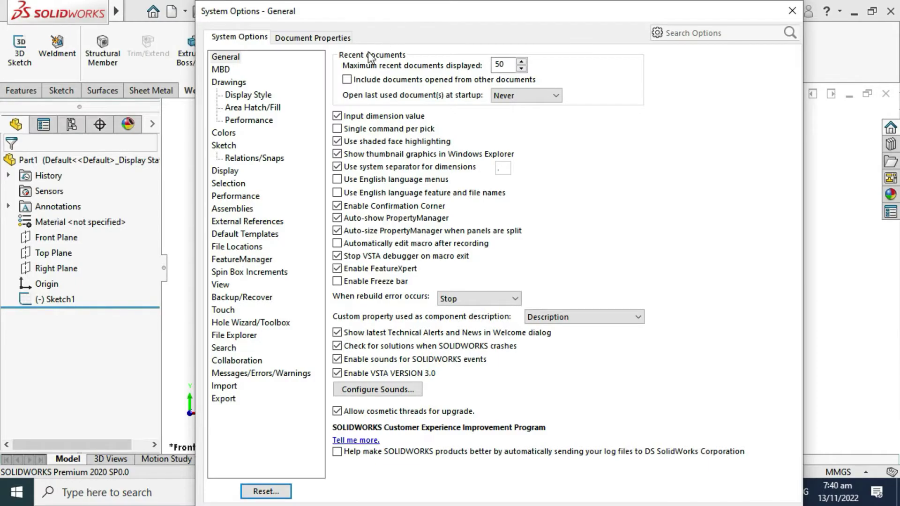
pyautogui.click(236, 250)
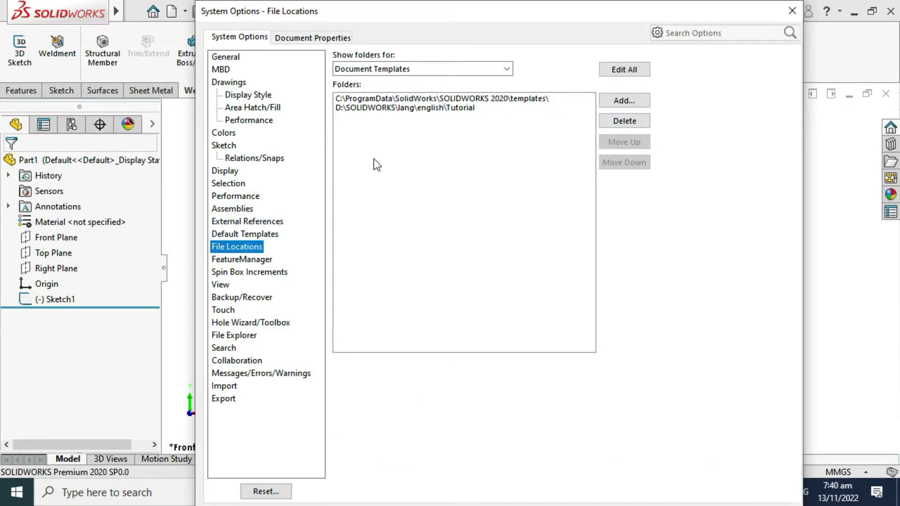
pyautogui.click(508, 69)
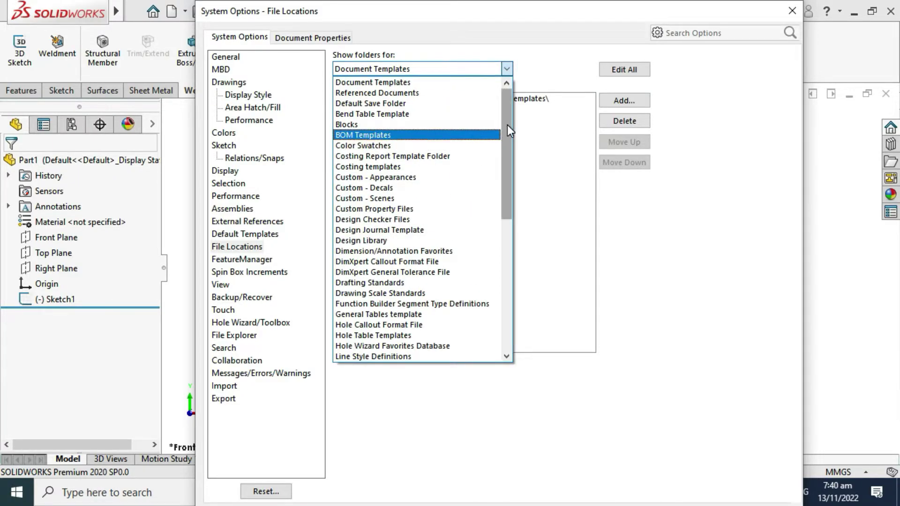
pyautogui.moveTo(507, 125); pyautogui.dragTo(502, 224)
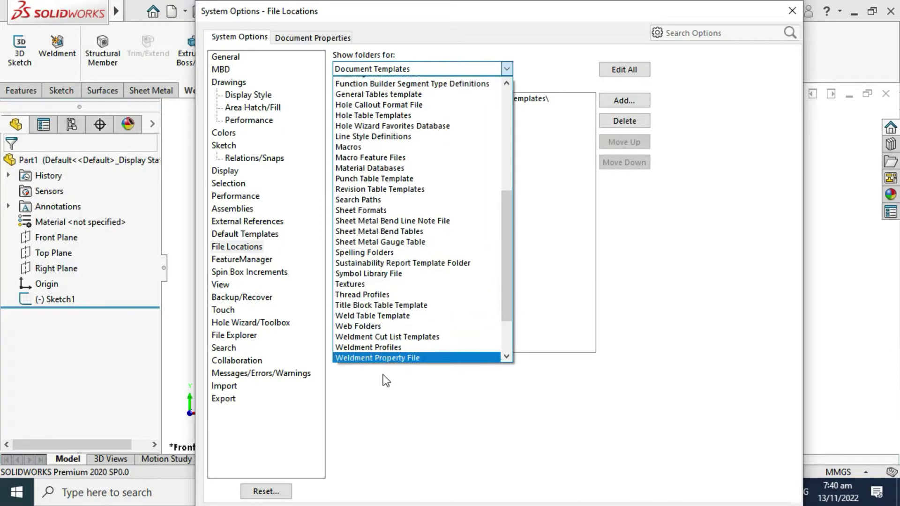
pyautogui.click(375, 345)
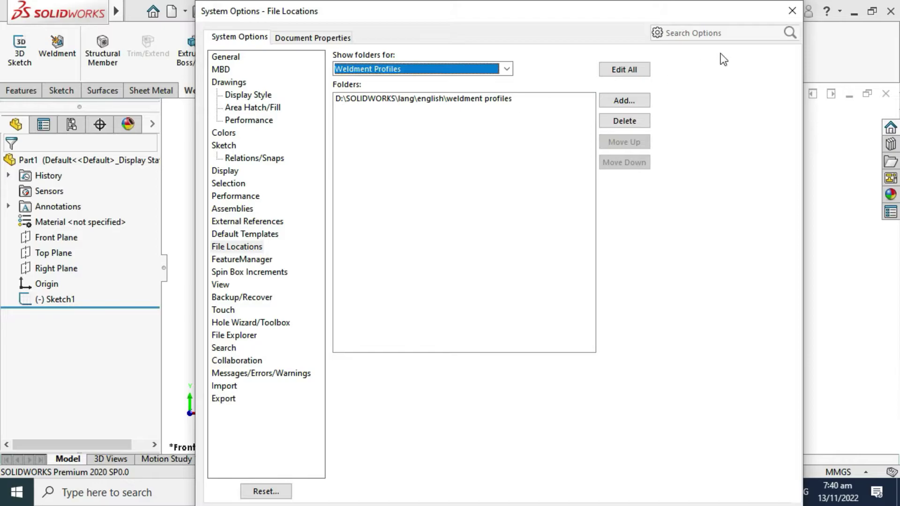
pyautogui.click(793, 11)
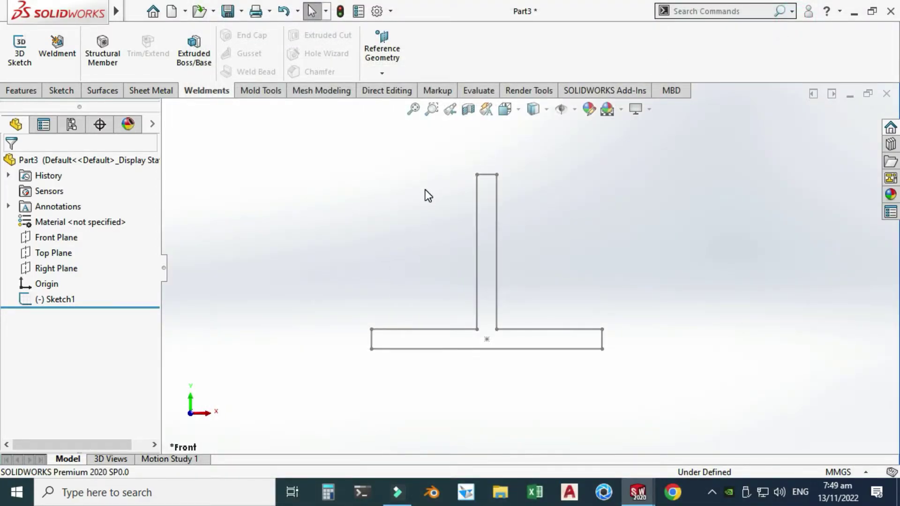
# Step: Select the T-profile sketch and start saving a copy of the part as the file type Lib Feat Part (*.sldlfp)
pyautogui.click(58, 300)
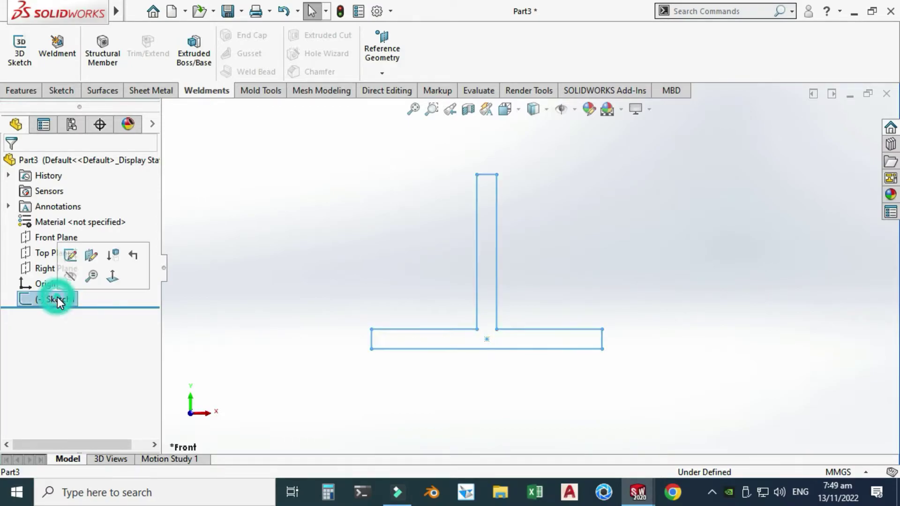
pyautogui.click(241, 11)
pyautogui.click(252, 47)
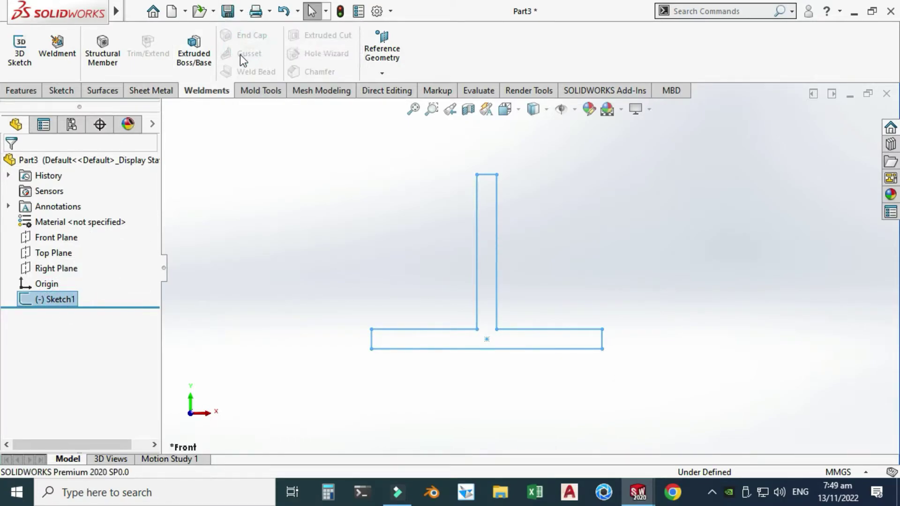
pyautogui.click(359, 339)
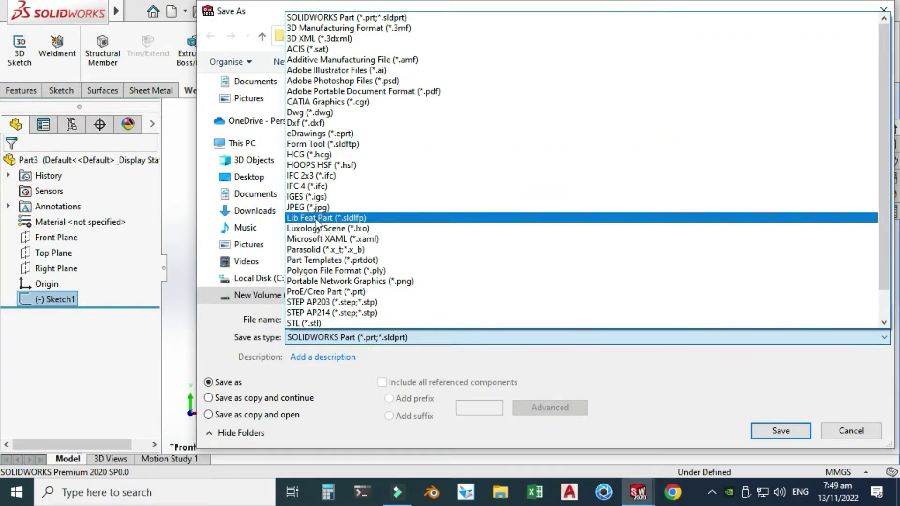
pyautogui.click(303, 218)
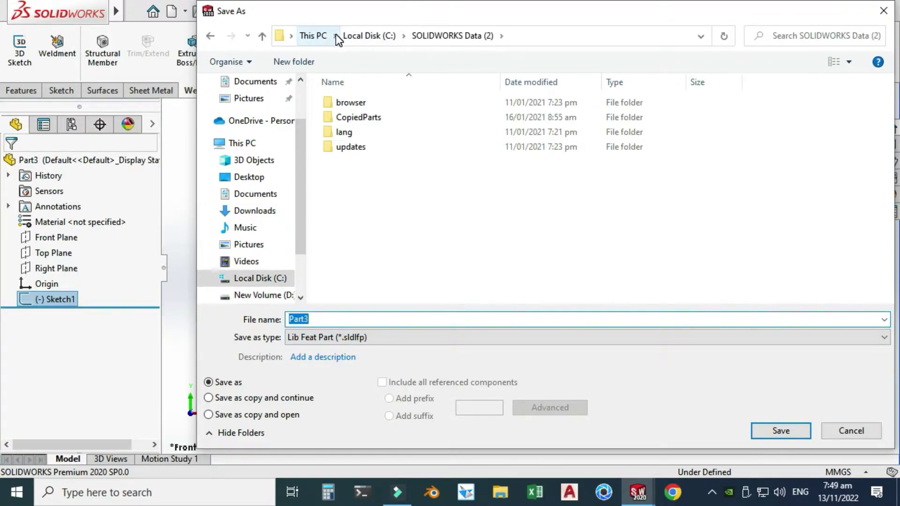
# Step: Set the save location to the folder D:\SOLIDWORKS\lang\english\weldment profiles
pyautogui.click(336, 35)
pyautogui.click(370, 176)
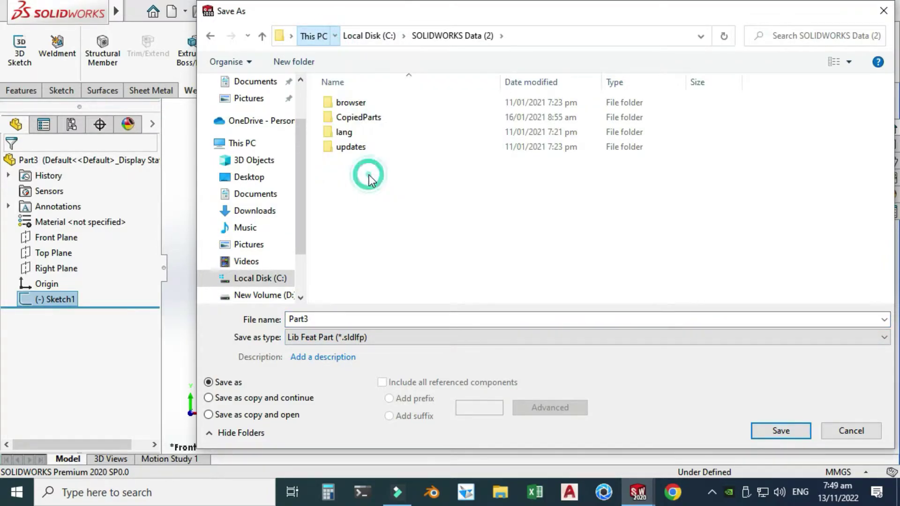
pyautogui.scroll(-2, 377, 197)
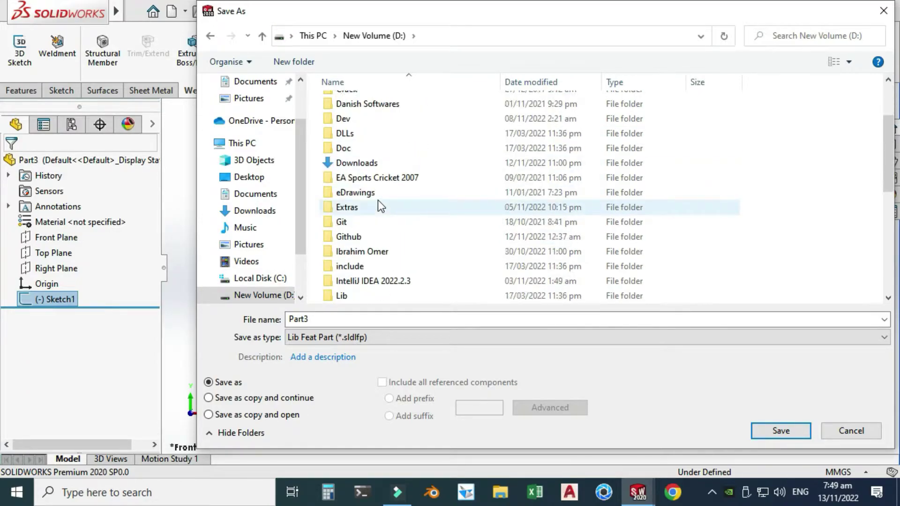
pyautogui.scroll(-5, 378, 201)
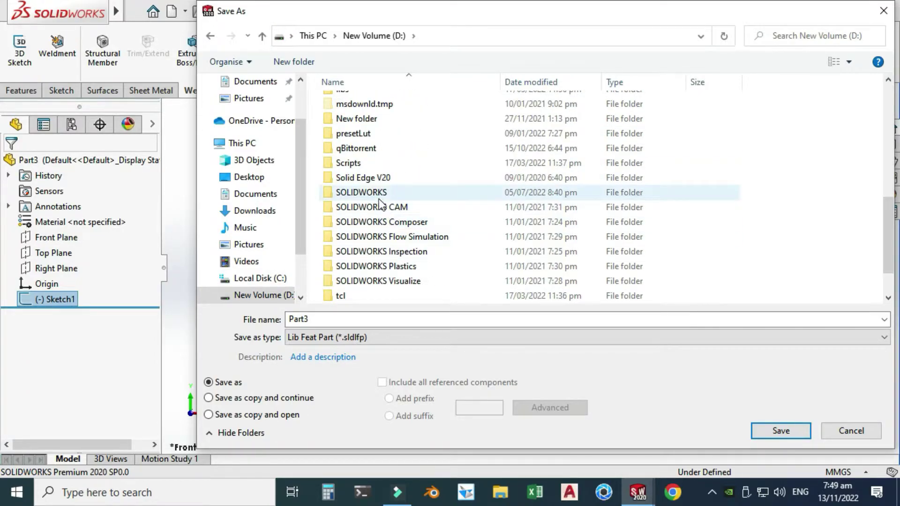
pyautogui.doubleClick(375, 194)
pyautogui.scroll(-1, 366, 211)
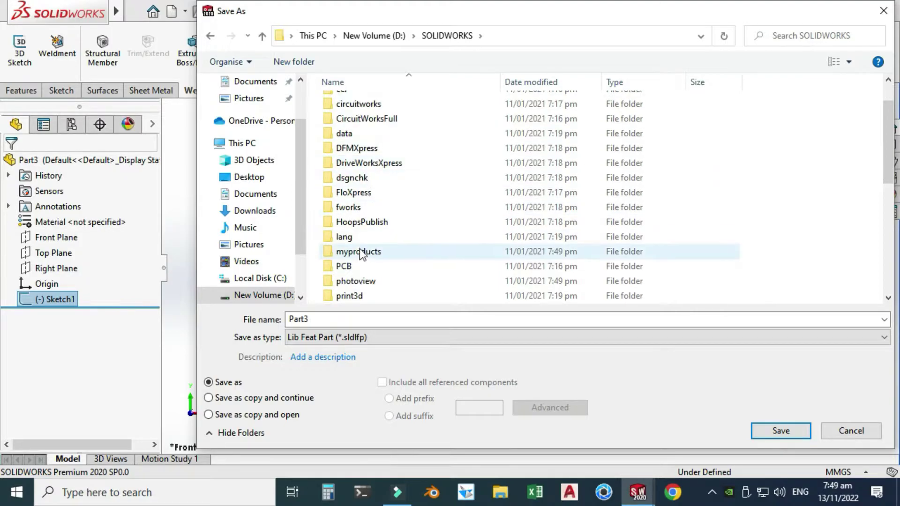
pyautogui.click(353, 237)
pyautogui.doubleClick(363, 104)
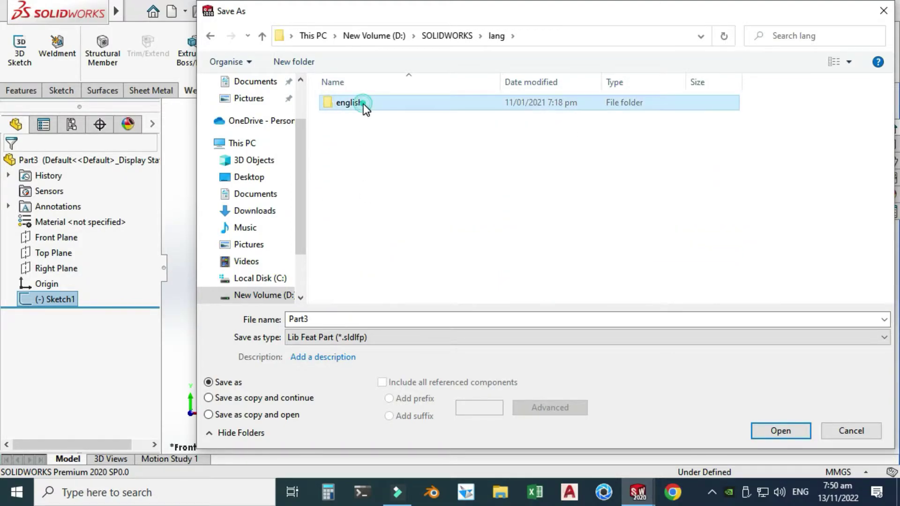
pyautogui.doubleClick(355, 247)
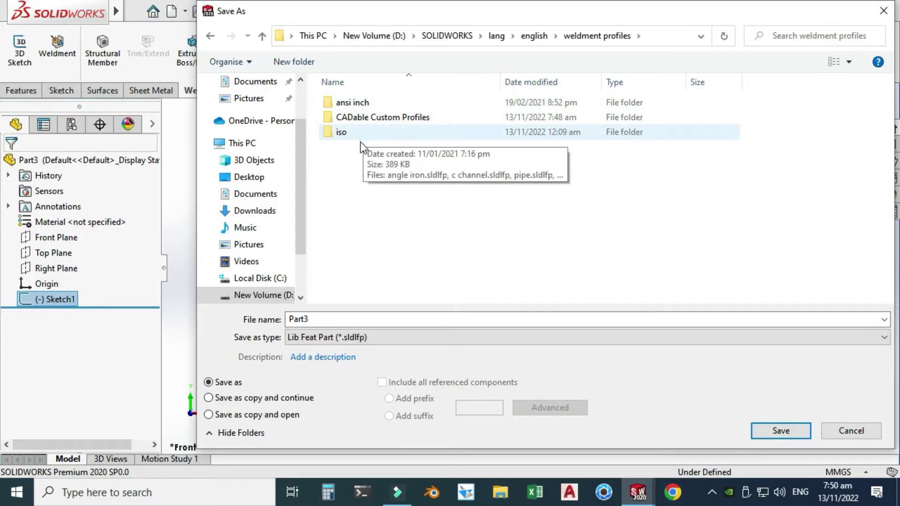
# Step: Create a folder named "custom profiles" inside weldment profiles and open it
pyautogui.rightClick(384, 187)
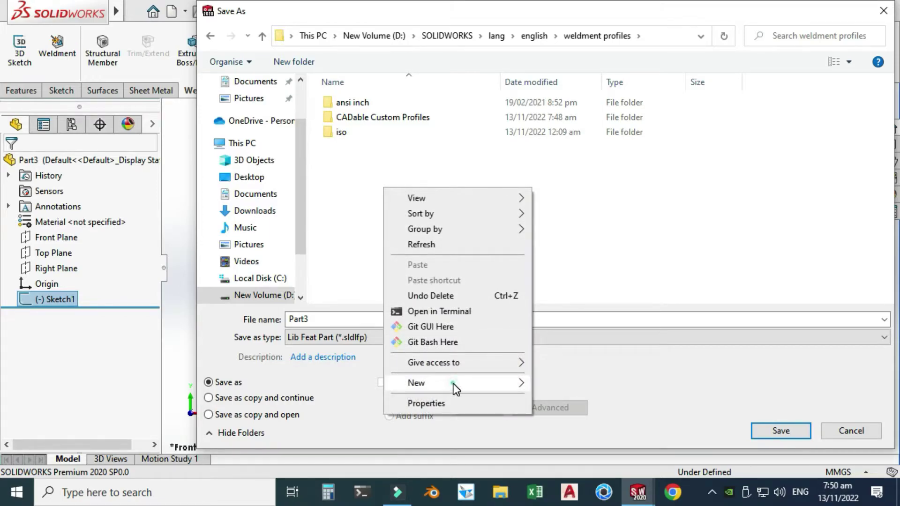
pyautogui.moveTo(453, 386)
pyautogui.click(581, 177)
pyautogui.press('BackSpace')
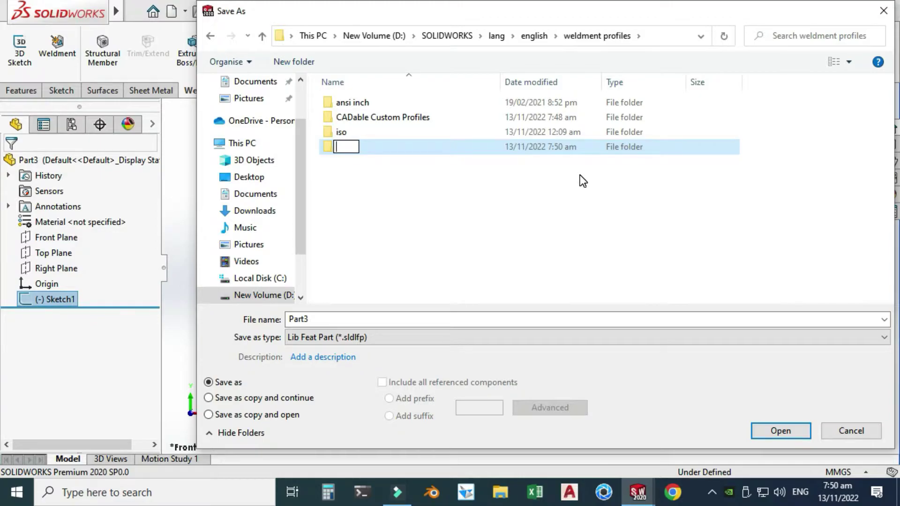
pyautogui.write('custom ')
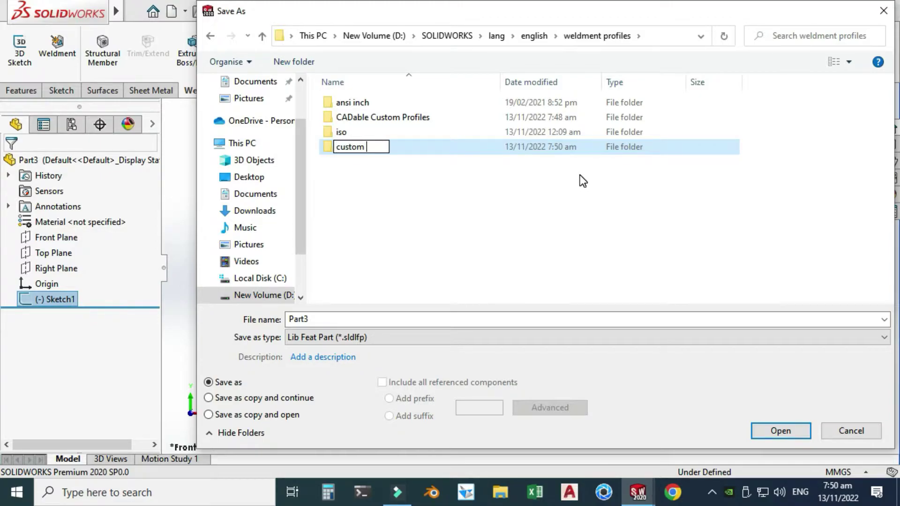
pyautogui.write('profiles')
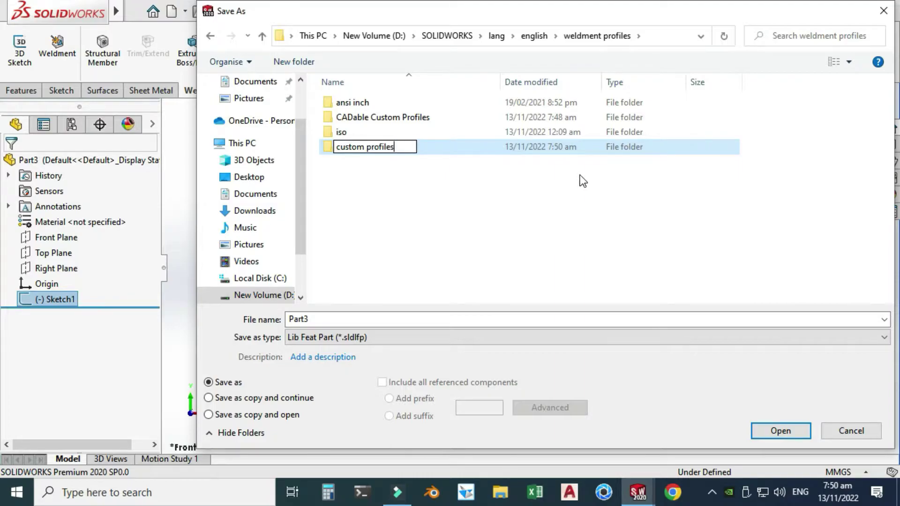
pyautogui.click(595, 217)
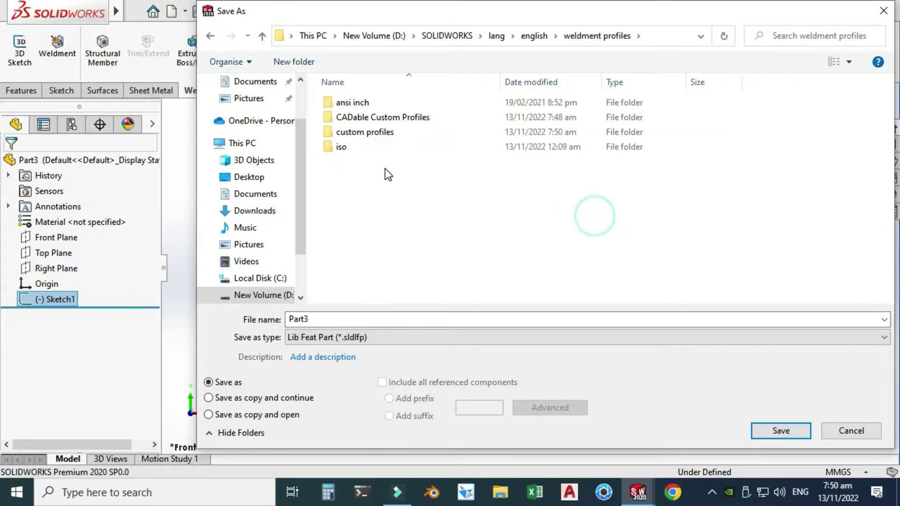
pyautogui.doubleClick(364, 132)
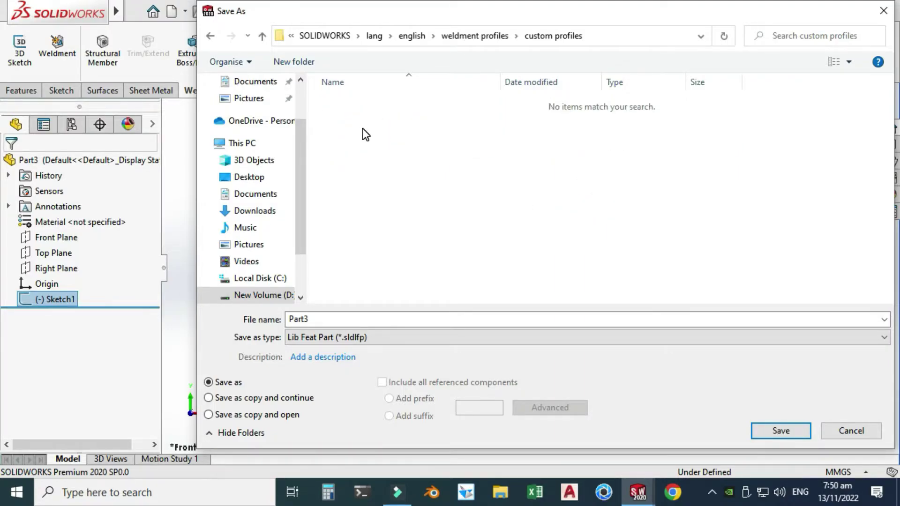
# Step: Create a subfolder named "t section" inside custom profiles and open it
pyautogui.rightClick(362, 129)
pyautogui.moveTo(414, 324)
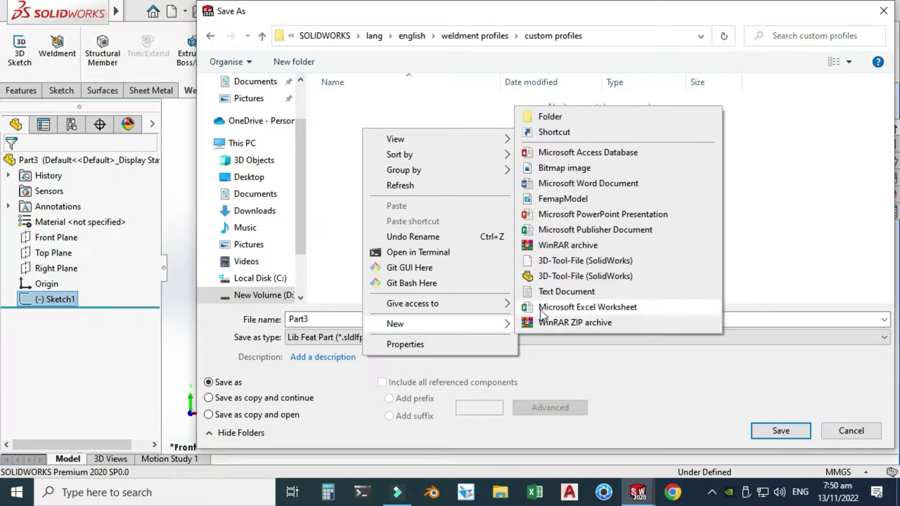
pyautogui.click(572, 117)
pyautogui.press('BackSpace')
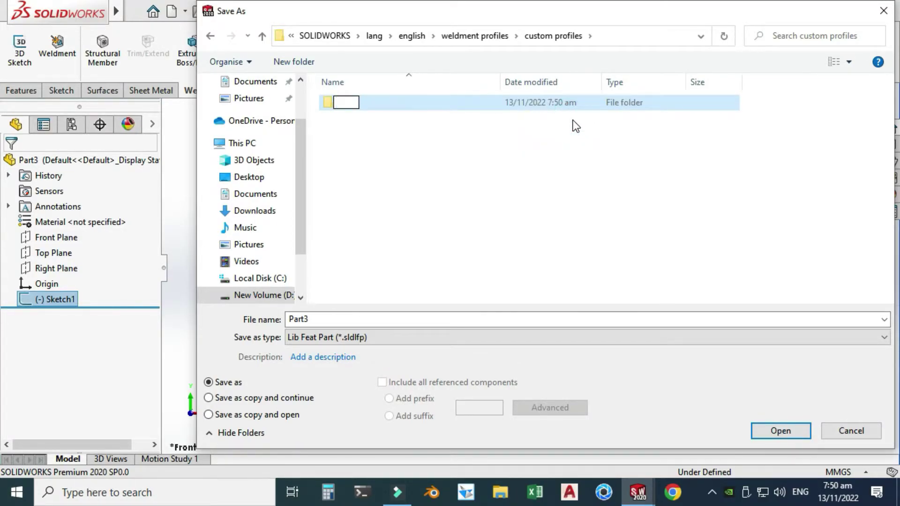
pyautogui.write('t sect')
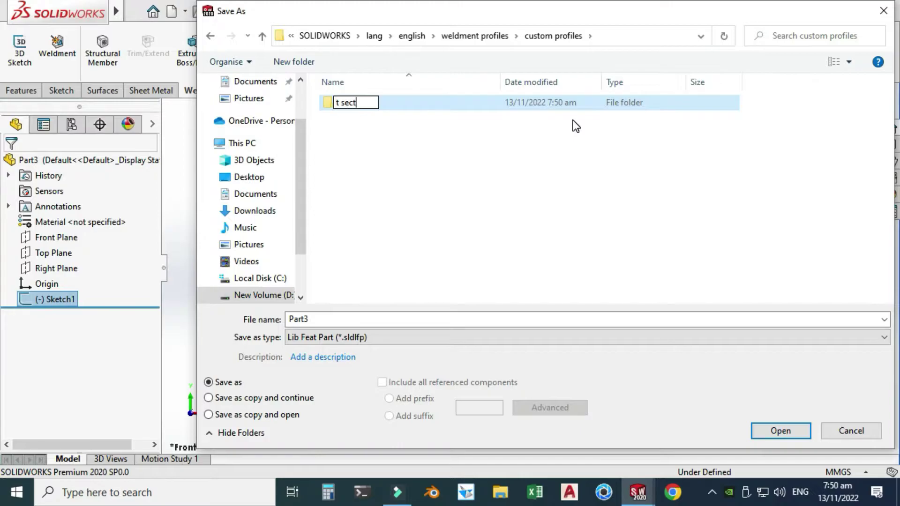
pyautogui.write('ion')
pyautogui.click(520, 219)
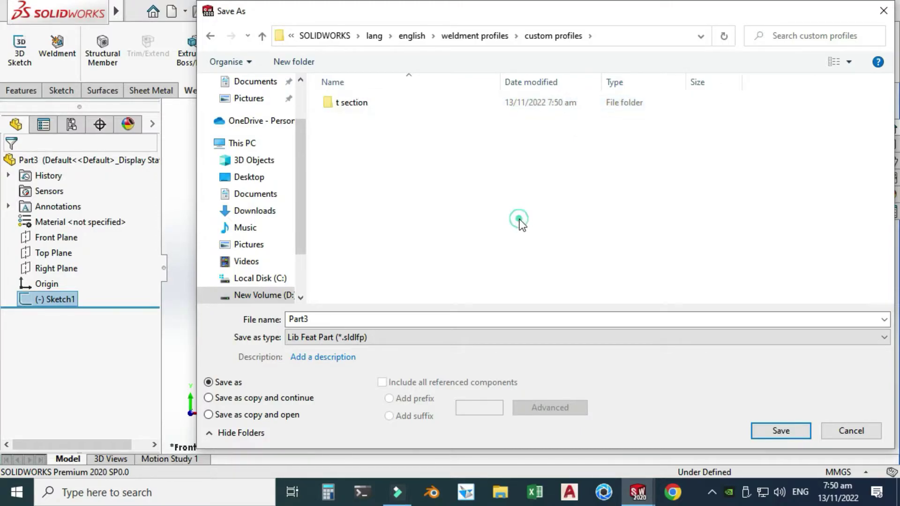
pyautogui.doubleClick(381, 103)
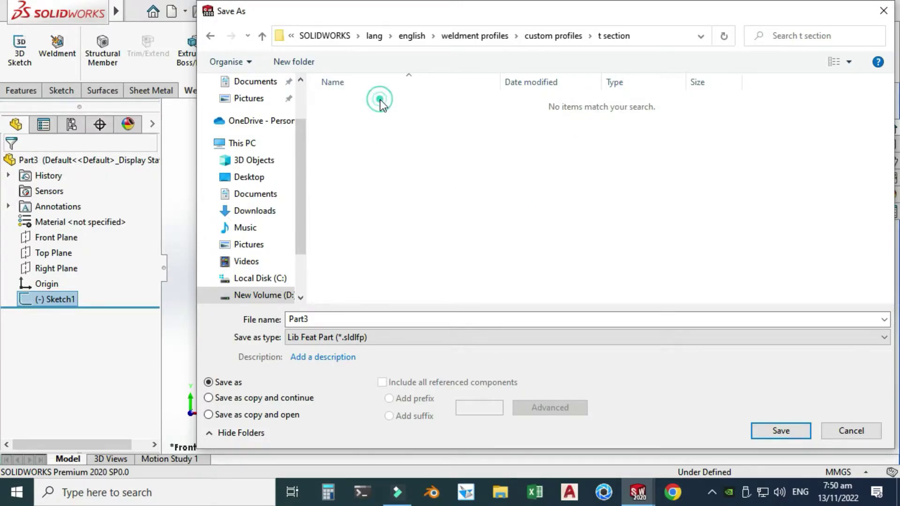
# Step: Name the library feature part 70x50 and save it in the t section folder
pyautogui.doubleClick(337, 319)
pyautogui.press('BackSpace')
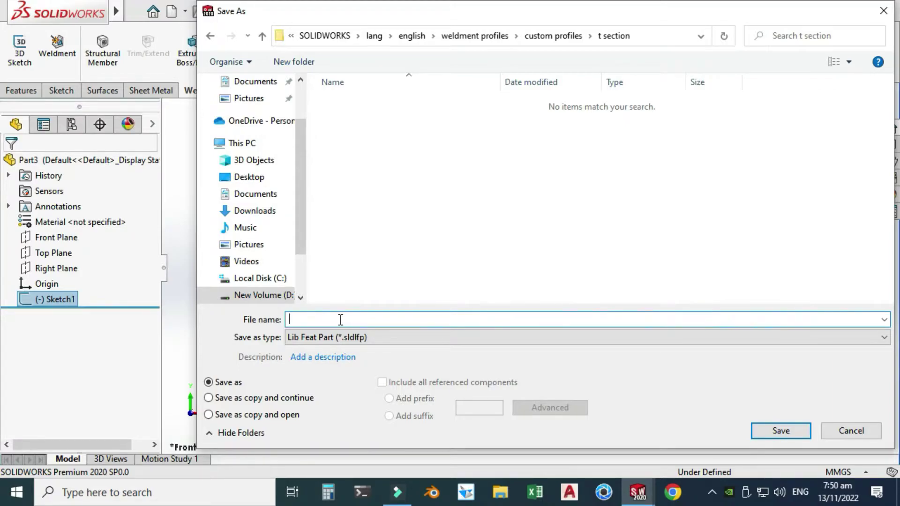
pyautogui.write('70x50')
pyautogui.click(770, 429)
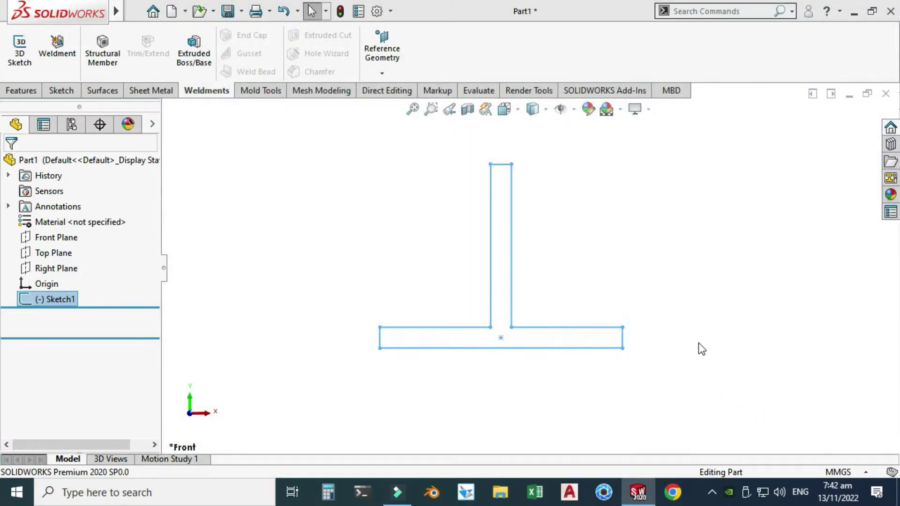
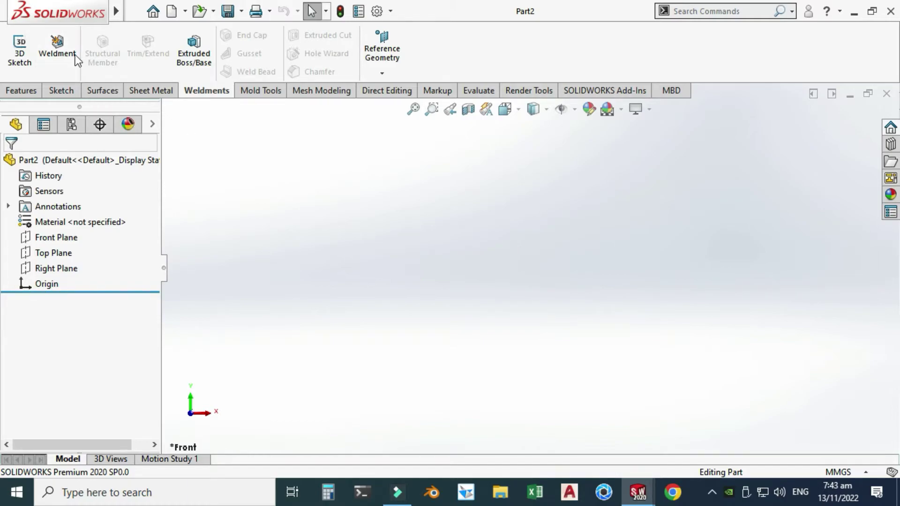
# Step: Add a Weldment feature to the empty new part and start a 3D sketch
pyautogui.click(59, 51)
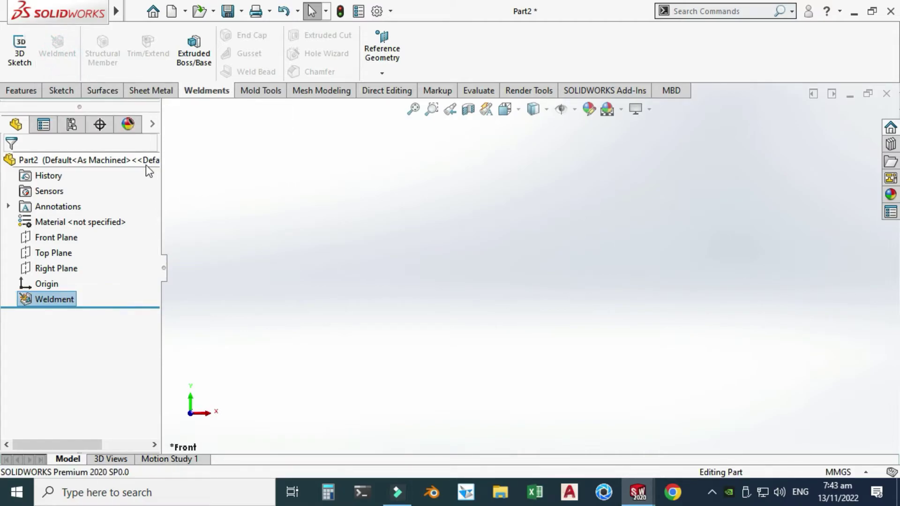
pyautogui.click(63, 91)
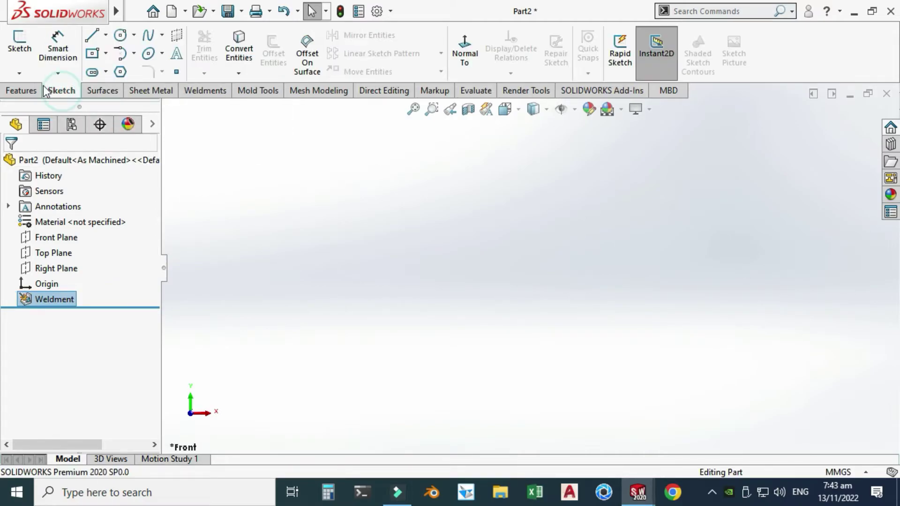
pyautogui.click(19, 73)
pyautogui.click(51, 109)
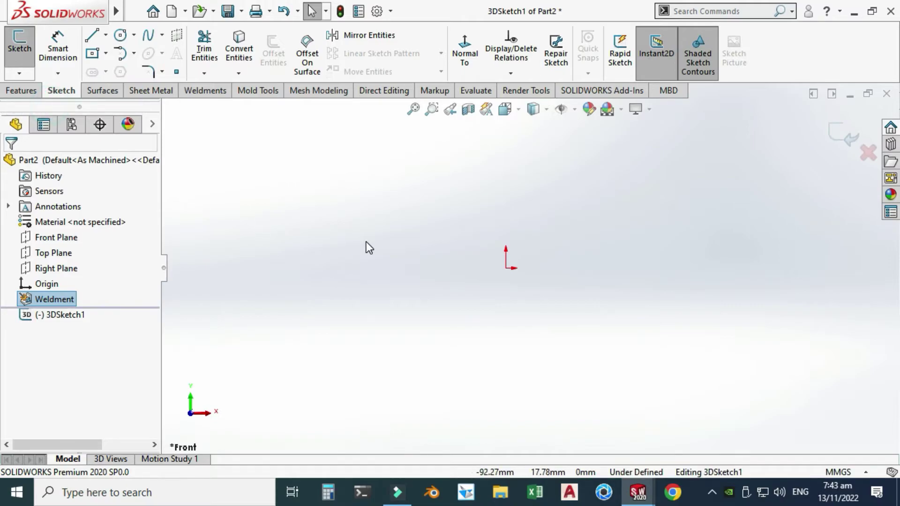
# Step: Sketch three connected lines on the XY plane as an upside-down U, going up from the origin, across along X, and back down
pyautogui.click(94, 38)
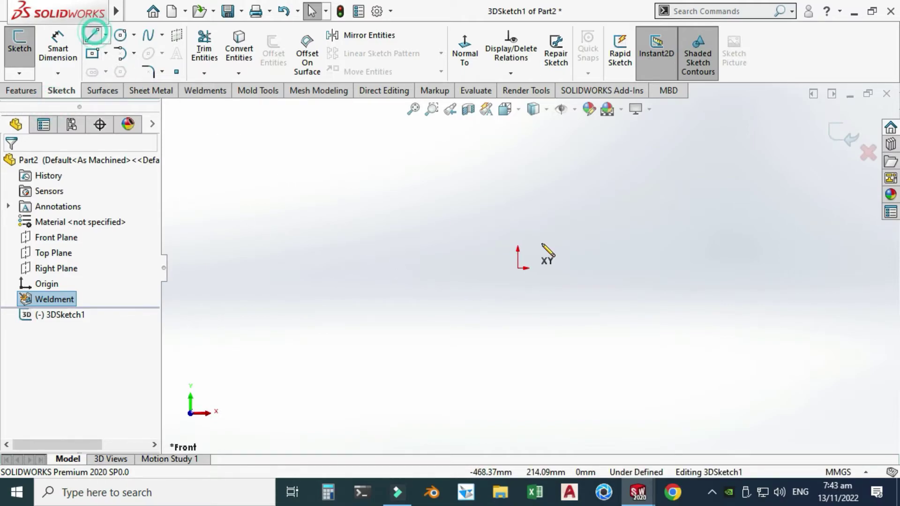
pyautogui.click(517, 268)
pyautogui.click(518, 139)
pyautogui.scroll(3, 535, 221)
pyautogui.click(703, 207)
pyautogui.click(703, 277)
pyautogui.press('Escape')
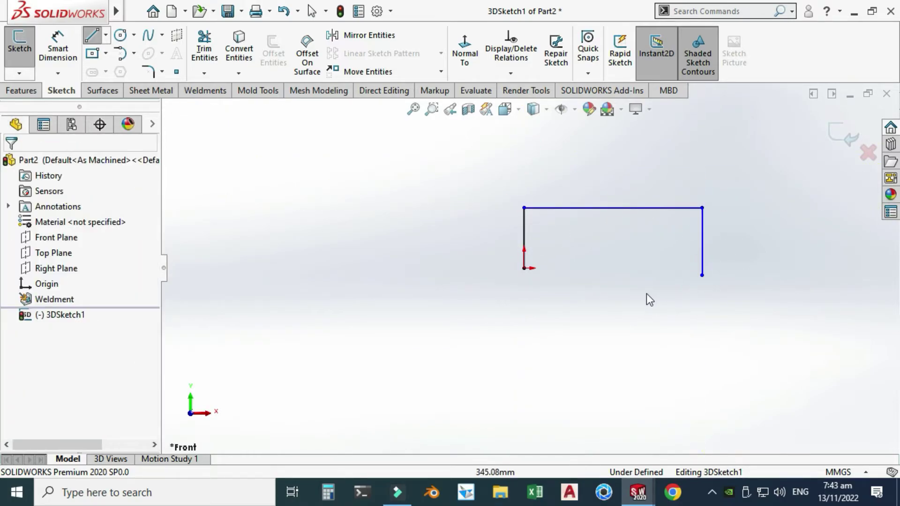
# Step: Sketch a line about 1203 mm long on the YZ plane, running back along Z from the corner above the origin
pyautogui.rightClick(634, 176)
pyautogui.moveTo(733, 205)
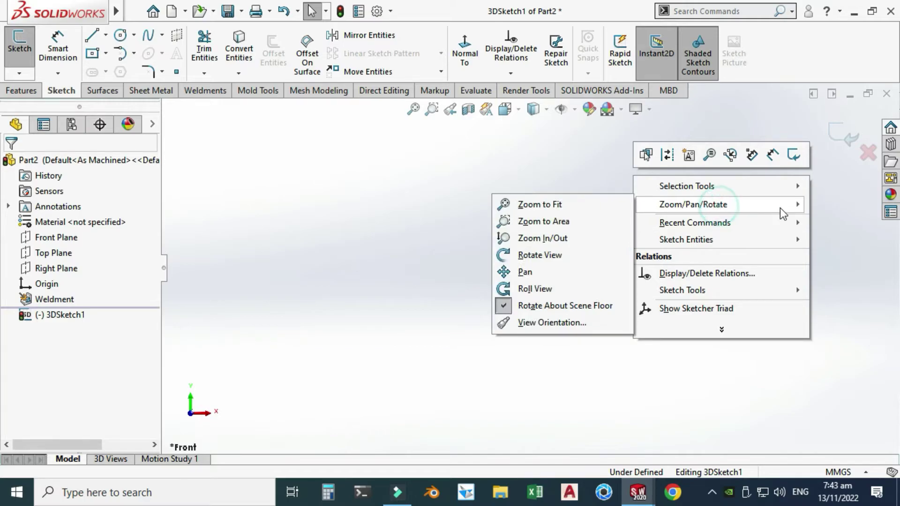
pyautogui.click(583, 253)
pyautogui.moveTo(608, 196)
pyautogui.mouseDown()
pyautogui.moveTo(597, 247)
pyautogui.moveTo(617, 278)
pyautogui.mouseUp()
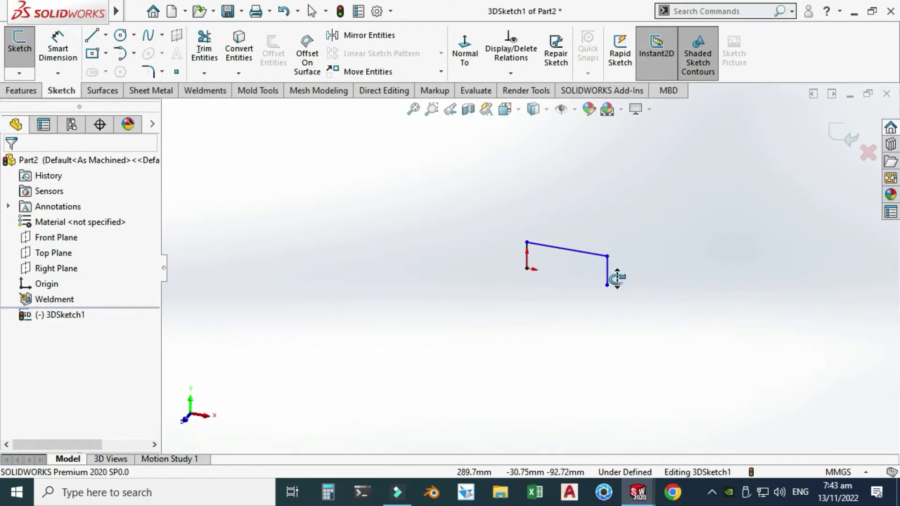
pyautogui.press('Escape')
pyautogui.press('f')
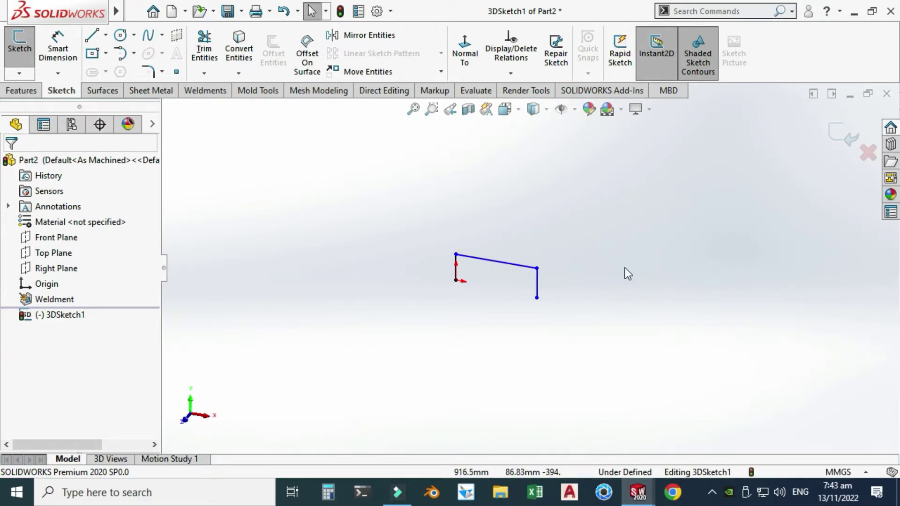
pyautogui.click(95, 38)
pyautogui.scroll(-2, 549, 227)
pyautogui.scroll(-2, 413, 281)
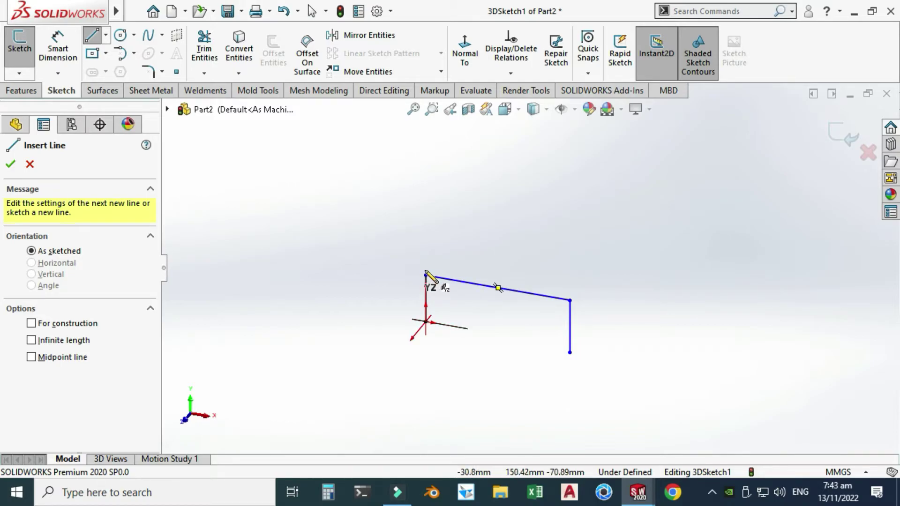
pyautogui.click(426, 274)
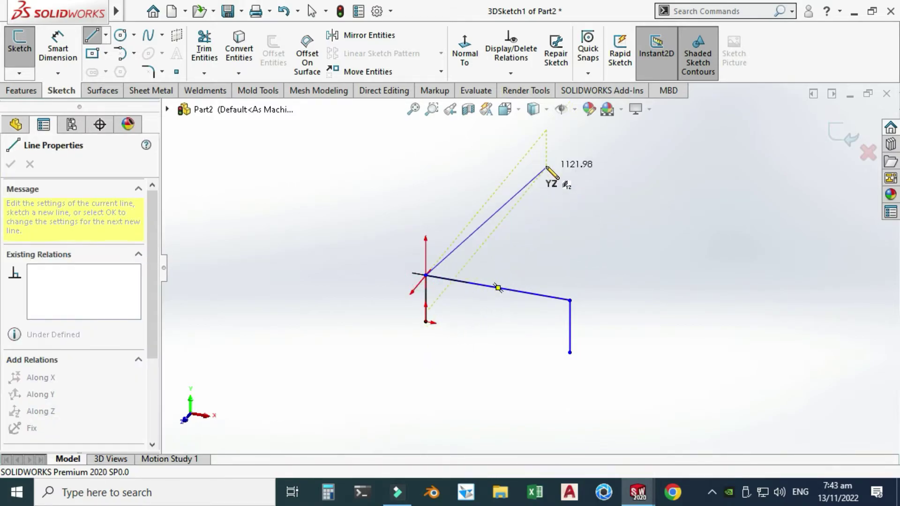
pyautogui.click(537, 140)
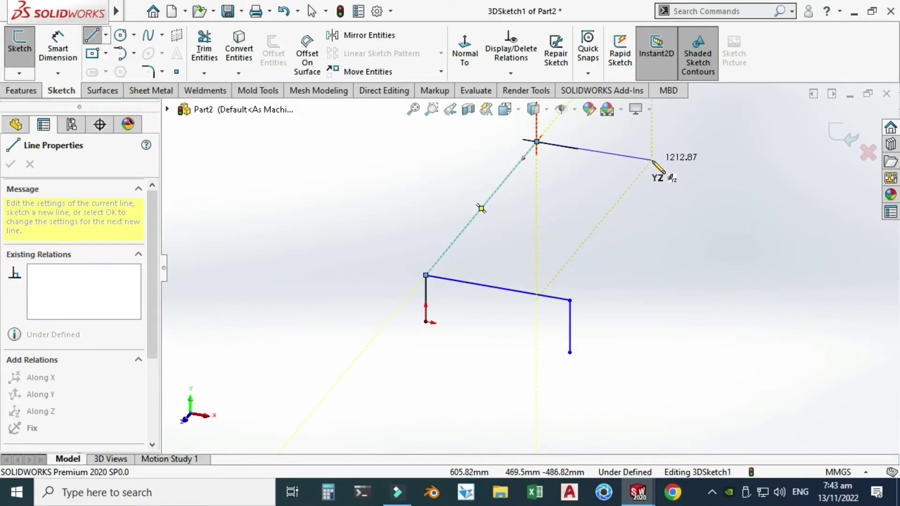
# Step: Continue from its rear end with a line along X on the ZX plane and a vertical leg down on the XY plane
pyautogui.press('Tab')
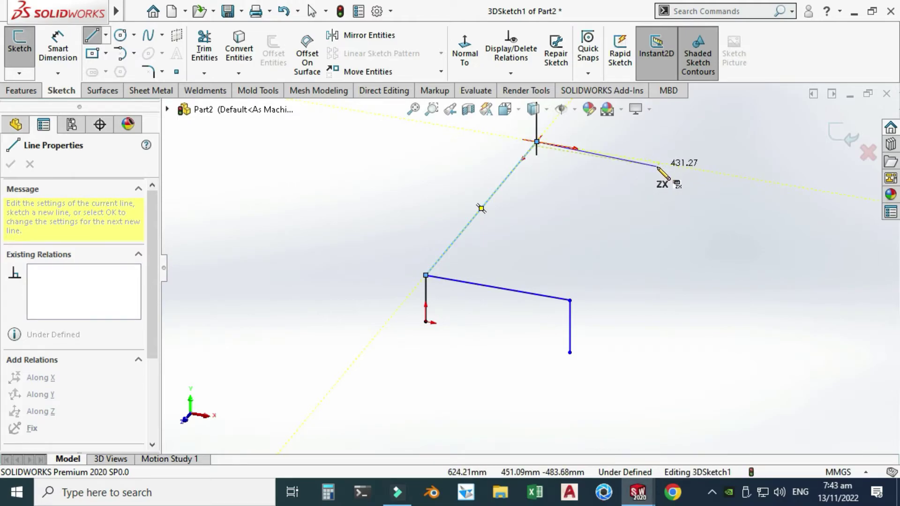
pyautogui.click(656, 162)
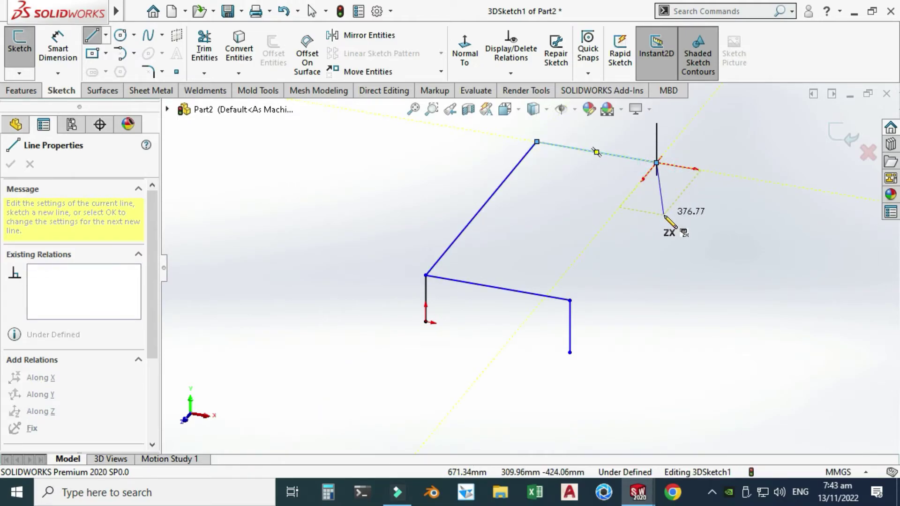
pyautogui.press('Tab')
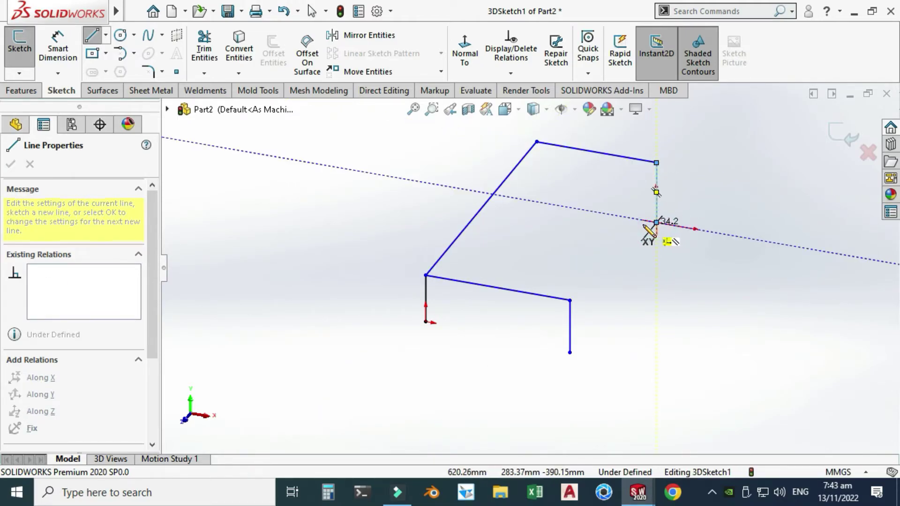
pyautogui.click(657, 222)
pyautogui.press('Escape')
# Step: Sketch a vertical leg straight down from the rear corner directly behind the origin side
pyautogui.click(92, 41)
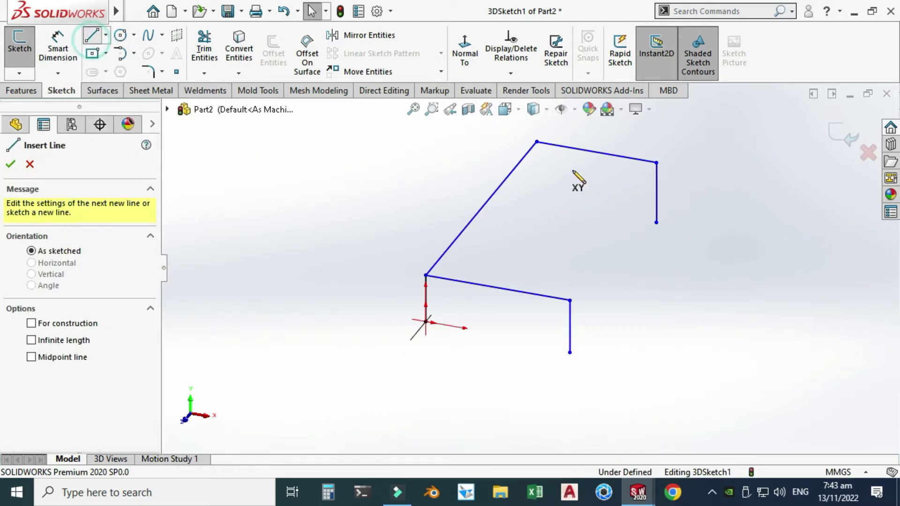
pyautogui.click(537, 141)
pyautogui.click(537, 220)
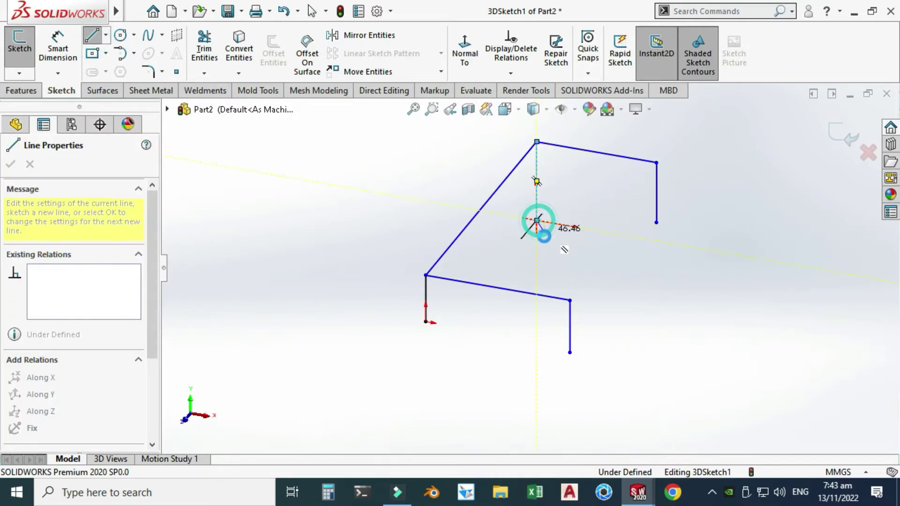
pyautogui.press('Escape')
# Step: Close the frame's top outline with a YZ-plane line from the far rear corner to the front corner opposite the origin side
pyautogui.click(97, 43)
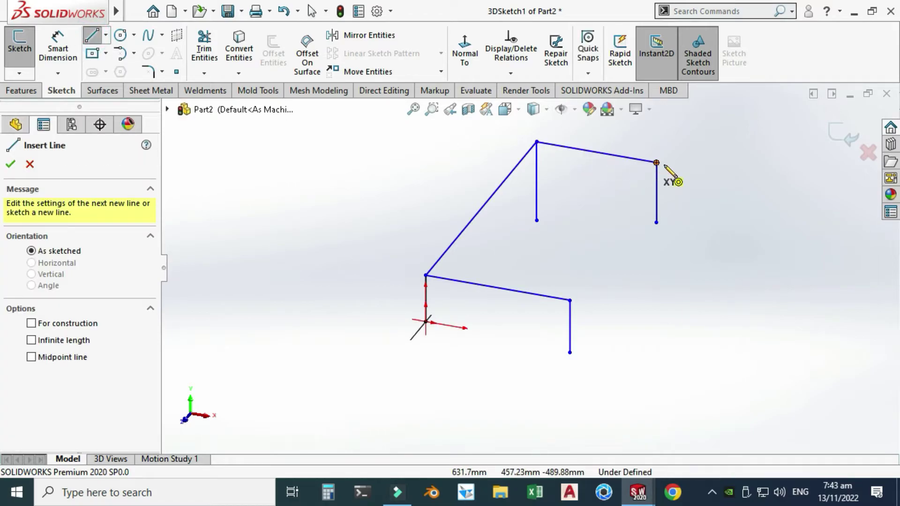
pyautogui.click(656, 162)
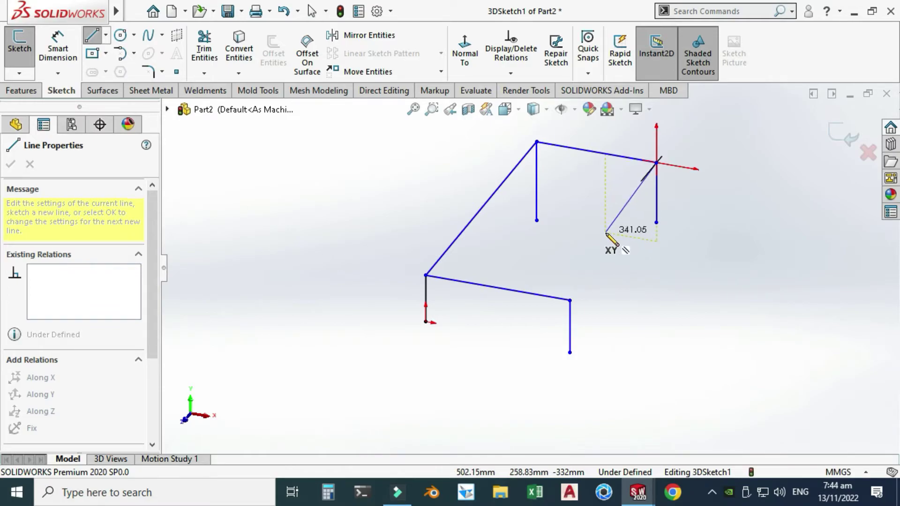
pyautogui.press('Tab')
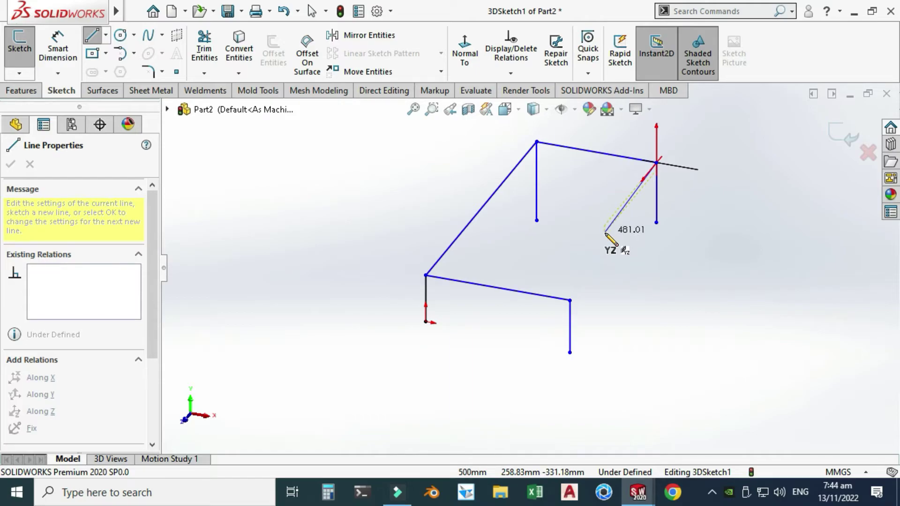
pyautogui.click(570, 300)
pyautogui.press('Escape')
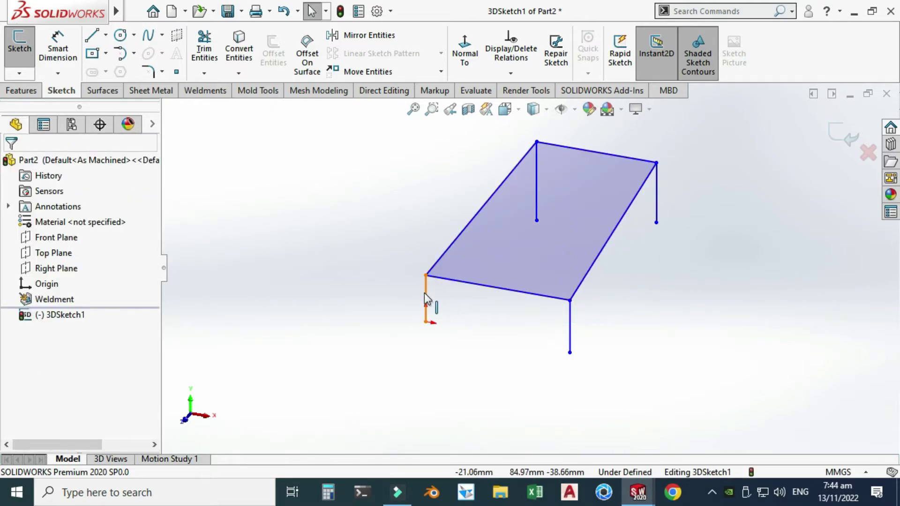
# Step: Make the four vertical legs of the frame equal in length
pyautogui.click(425, 297)
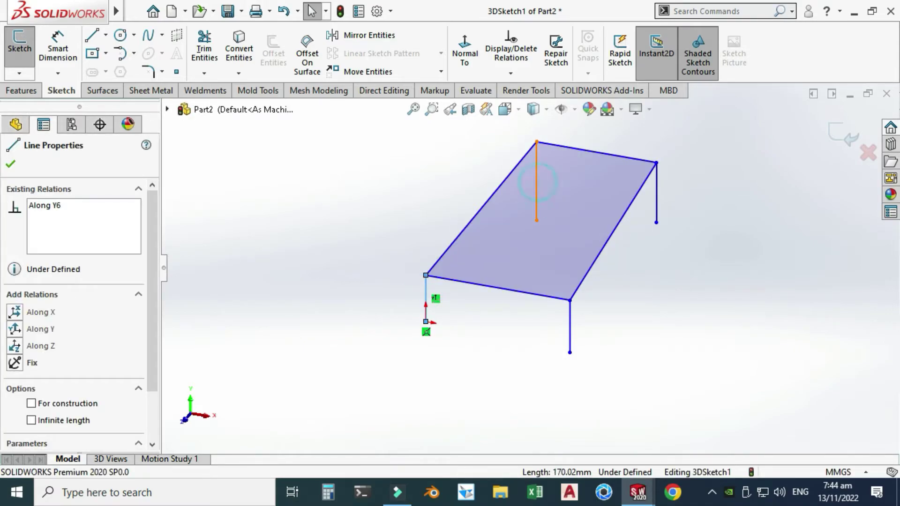
pyautogui.keyDown('ctrl'); pyautogui.click(537, 187); pyautogui.keyUp('ctrl')
pyautogui.keyDown('ctrl'); pyautogui.click(657, 200); pyautogui.keyUp('ctrl')
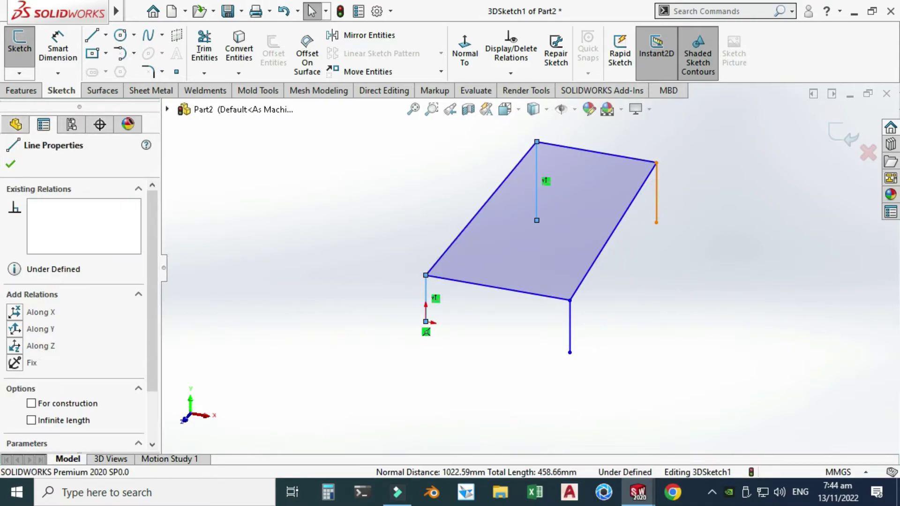
pyautogui.keyDown('ctrl'); pyautogui.click(569, 328); pyautogui.keyUp('ctrl')
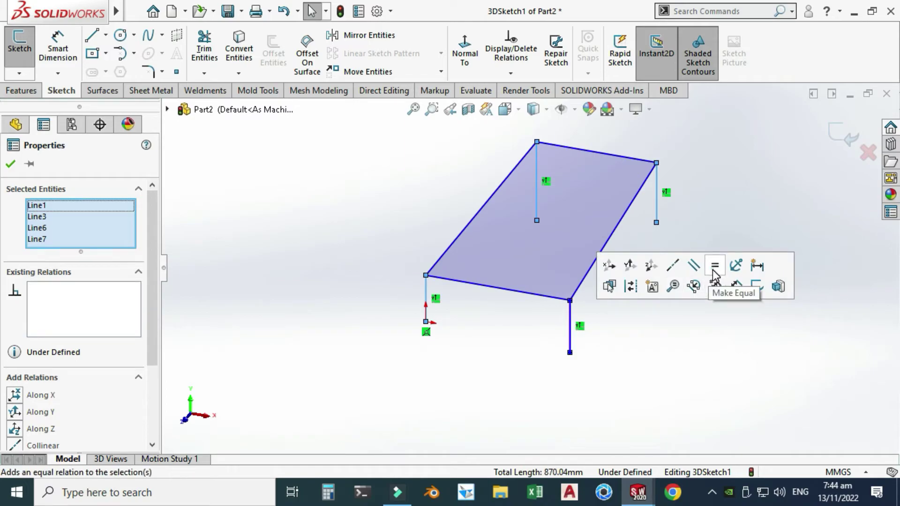
pyautogui.click(713, 270)
pyautogui.press('Escape')
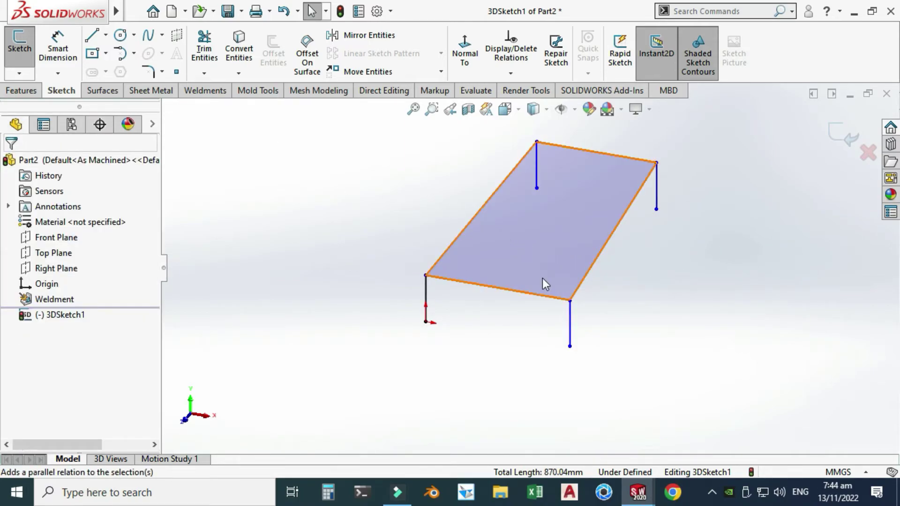
pyautogui.click(518, 290)
pyautogui.keyDown('ctrl'); pyautogui.click(626, 157); pyautogui.keyUp('ctrl')
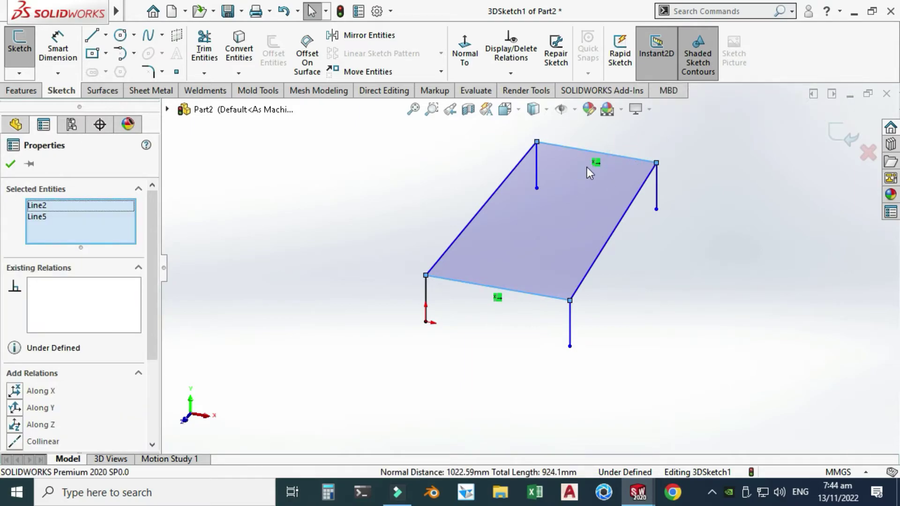
pyautogui.click(500, 313)
# Step: Dimension the vertical leg at the origin to 200 mm
pyautogui.click(58, 45)
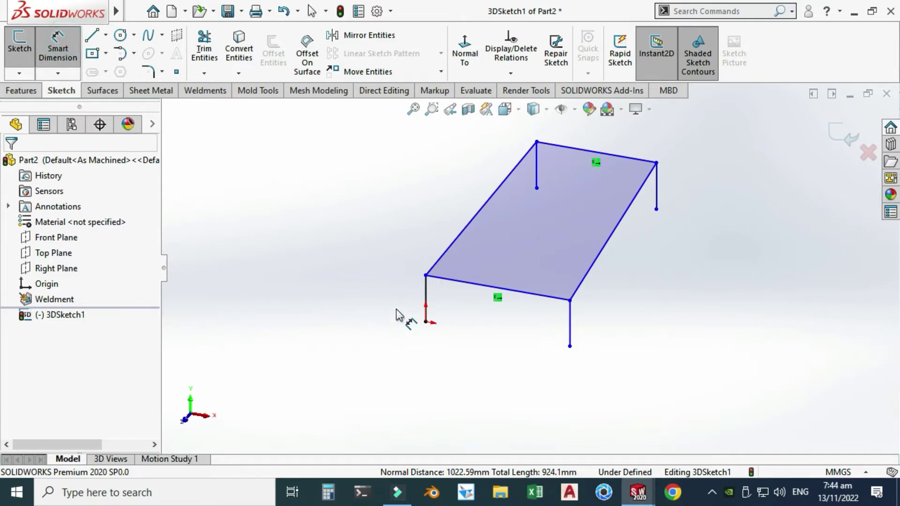
pyautogui.click(426, 300)
pyautogui.click(376, 294)
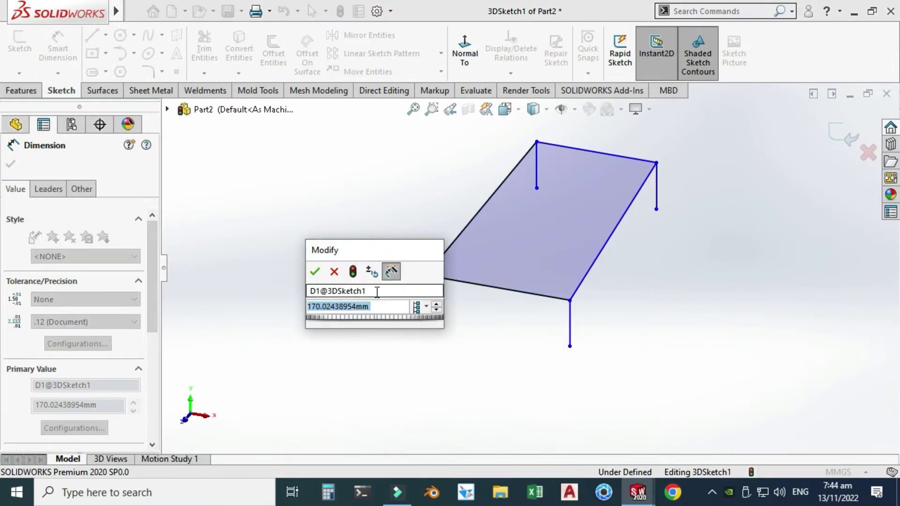
pyautogui.write('200')
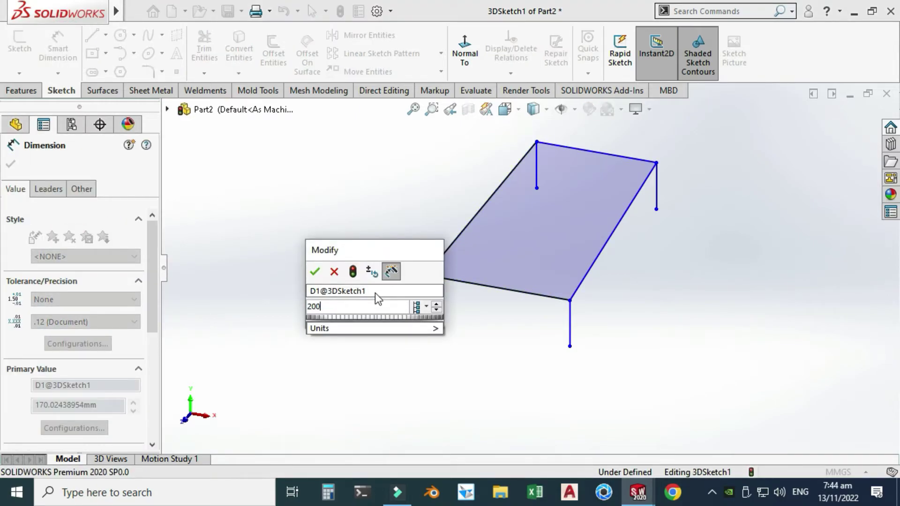
pyautogui.press('Return')
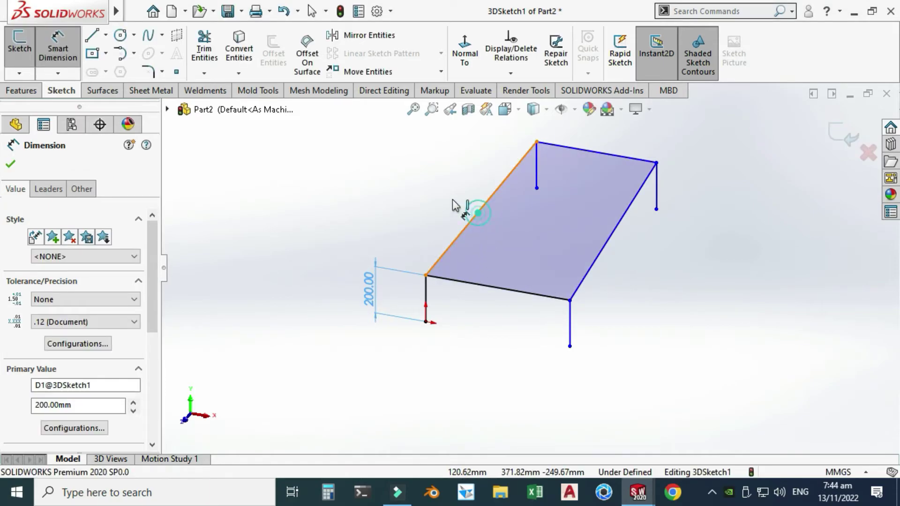
# Step: Dimension the frame's top side line running along Z from above the origin to 800 mm
pyautogui.click(481, 207)
pyautogui.click(430, 189)
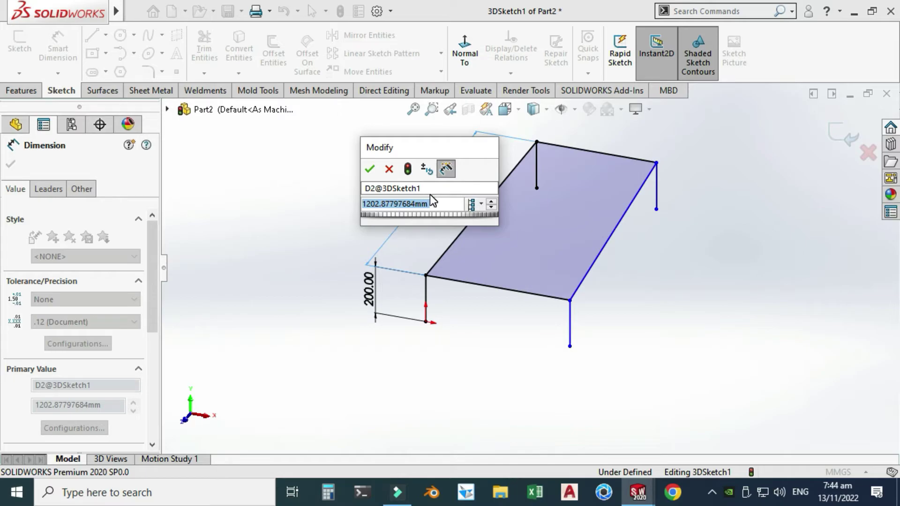
pyautogui.write('800')
pyautogui.press('Return')
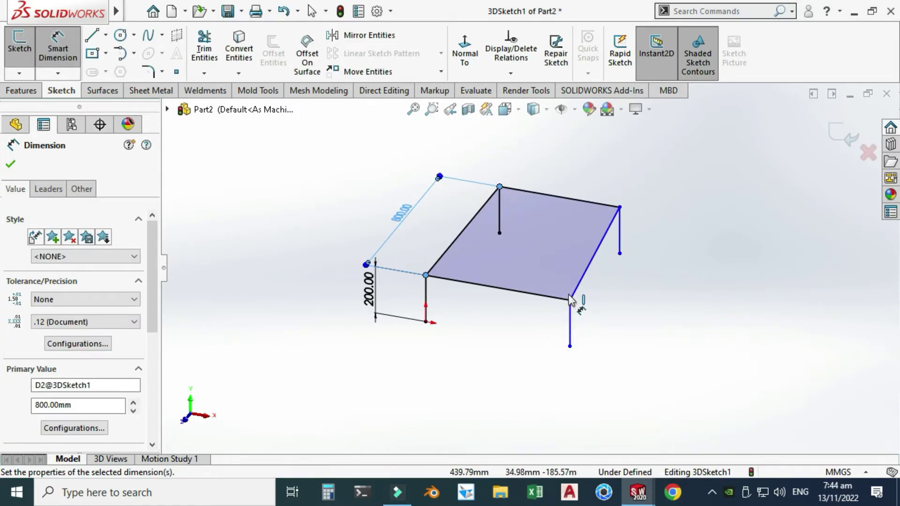
# Step: Dimension the frame's front top line along X to 600 mm
pyautogui.click(523, 296)
pyautogui.click(512, 328)
pyautogui.write('600')
pyautogui.press('Return')
pyautogui.press('Escape')
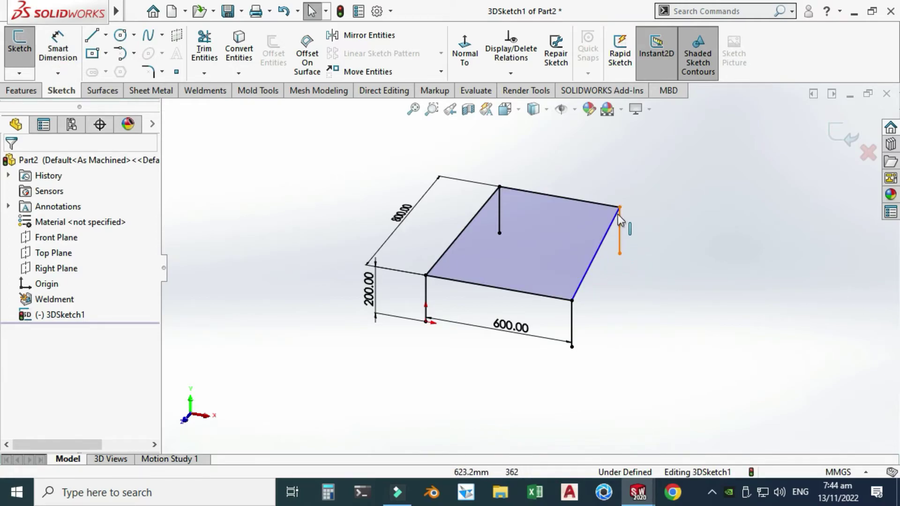
# Step: Test the free movement of the far rear corner and add an Along Z relation to the closing line opposite the 800 mm side
pyautogui.moveTo(619, 206)
pyautogui.mouseDown()
pyautogui.moveTo(651, 193)
pyautogui.moveTo(628, 188)
pyautogui.moveTo(625, 207)
pyautogui.mouseUp()
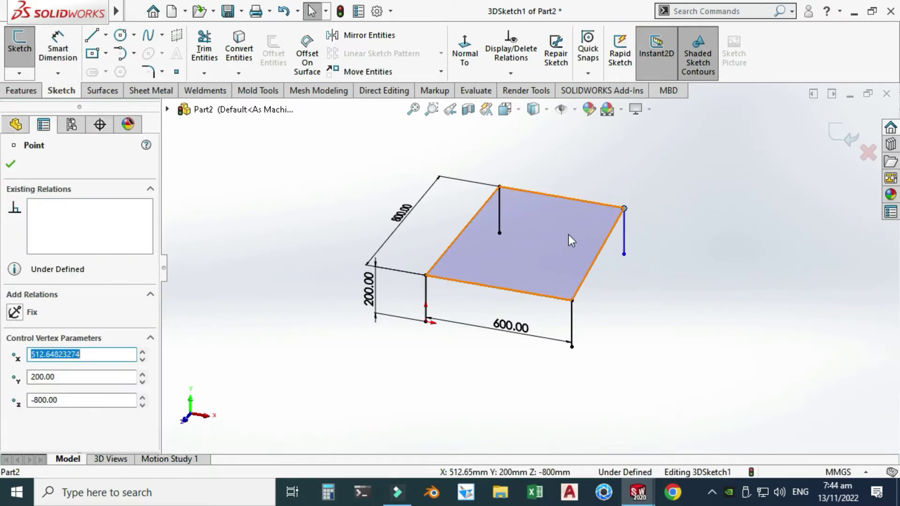
pyautogui.click(594, 264)
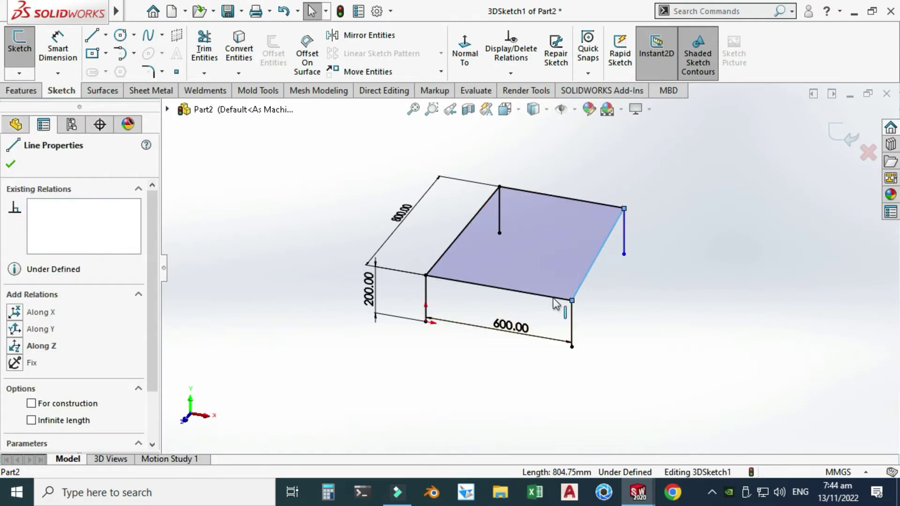
pyautogui.click(605, 260)
pyautogui.click(590, 272)
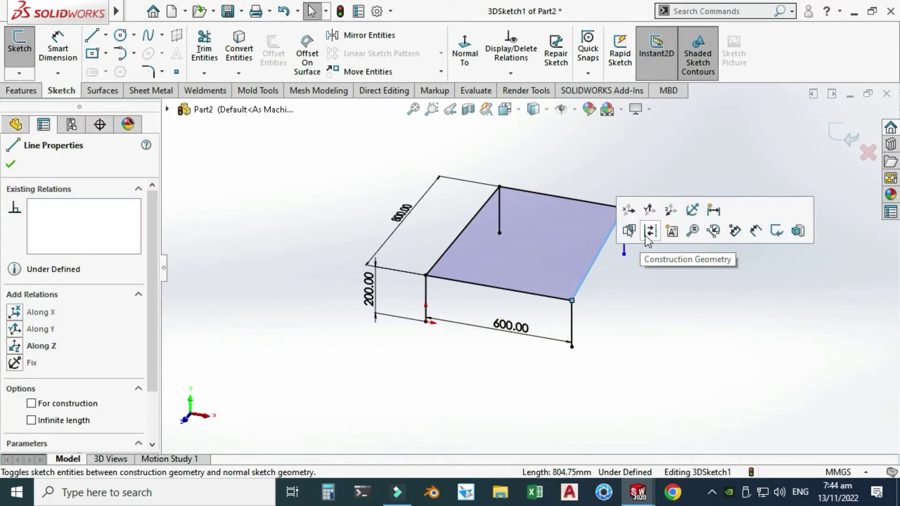
pyautogui.click(672, 216)
pyautogui.press('Escape')
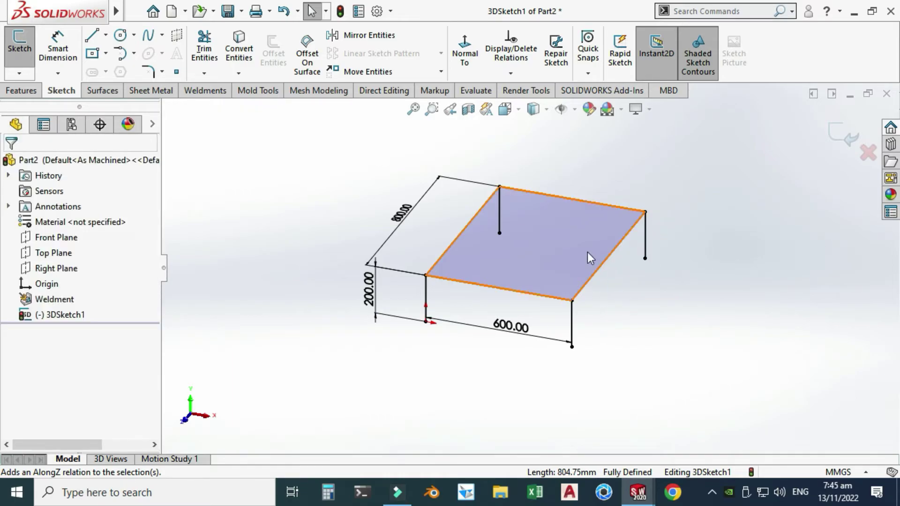
# Step: Set the height dimension of the leg at the origin to 350 mm
pyautogui.rightClick(677, 164)
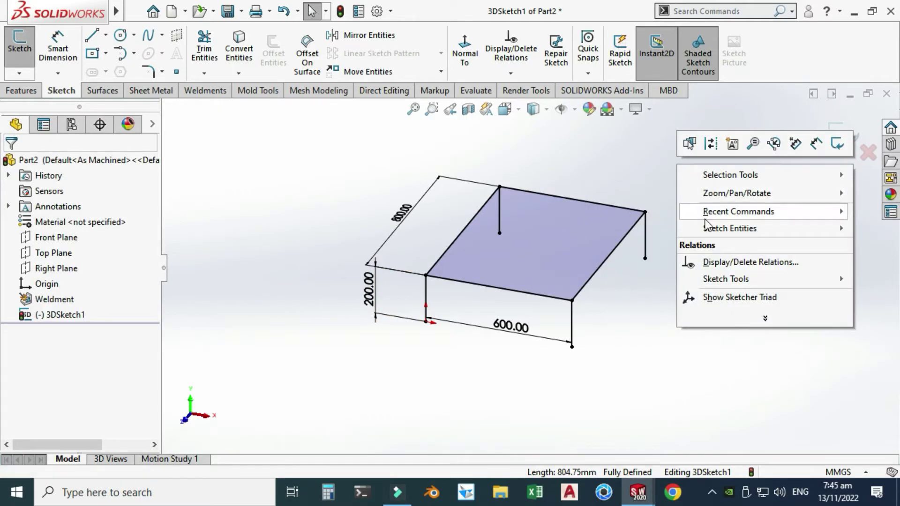
pyautogui.moveTo(815, 193)
pyautogui.click(624, 244)
pyautogui.moveTo(626, 251)
pyautogui.mouseDown()
pyautogui.moveTo(639, 263)
pyautogui.moveTo(671, 223)
pyautogui.moveTo(659, 197)
pyautogui.moveTo(673, 249)
pyautogui.moveTo(663, 237)
pyautogui.moveTo(640, 251)
pyautogui.moveTo(658, 221)
pyautogui.mouseUp()
pyautogui.press('Escape')
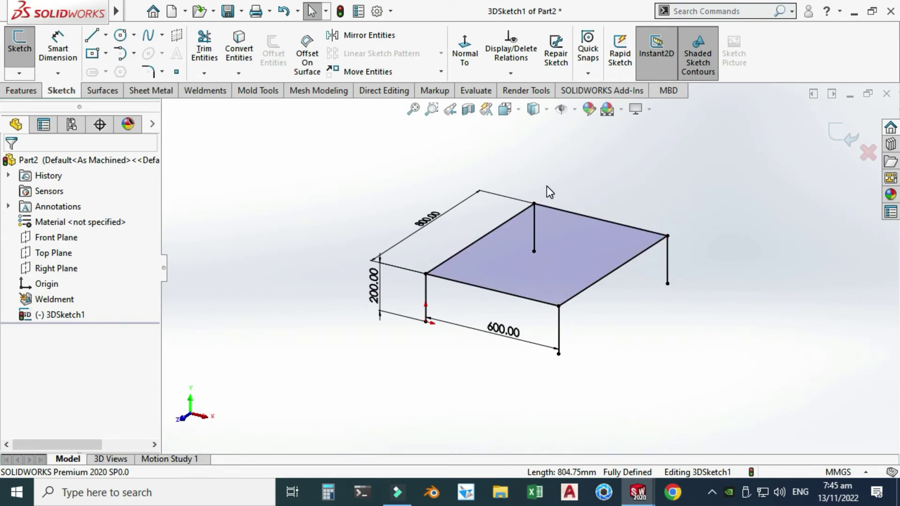
pyautogui.doubleClick(373, 293)
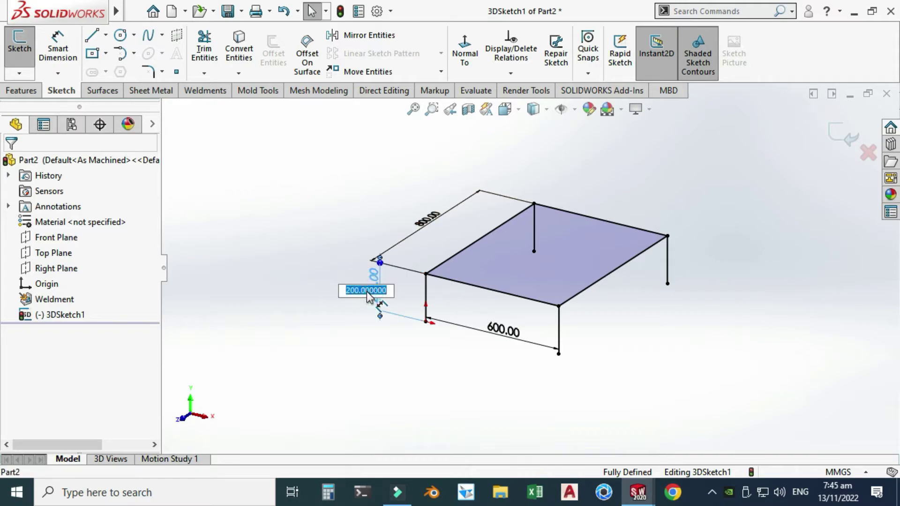
pyautogui.write('350')
pyautogui.press('Return')
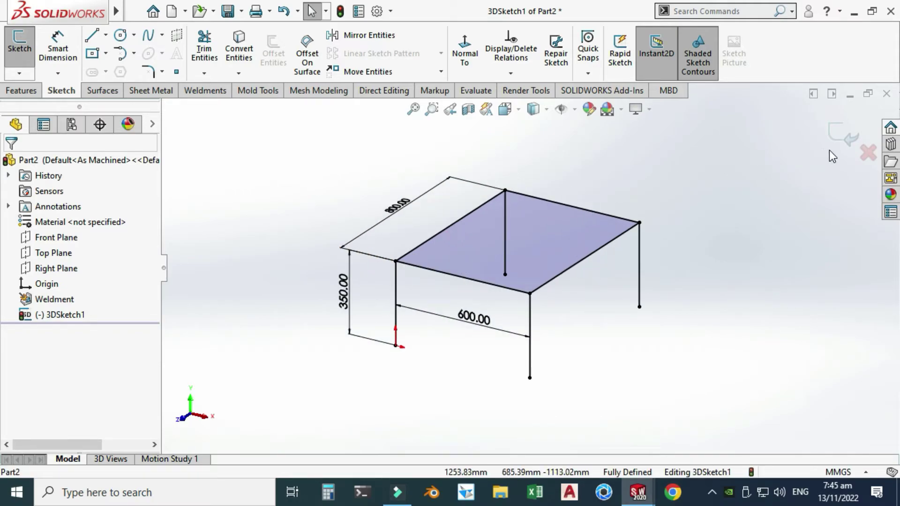
# Step: Exit the 3D sketch and return to the Part2 window containing the table frame
pyautogui.click(845, 128)
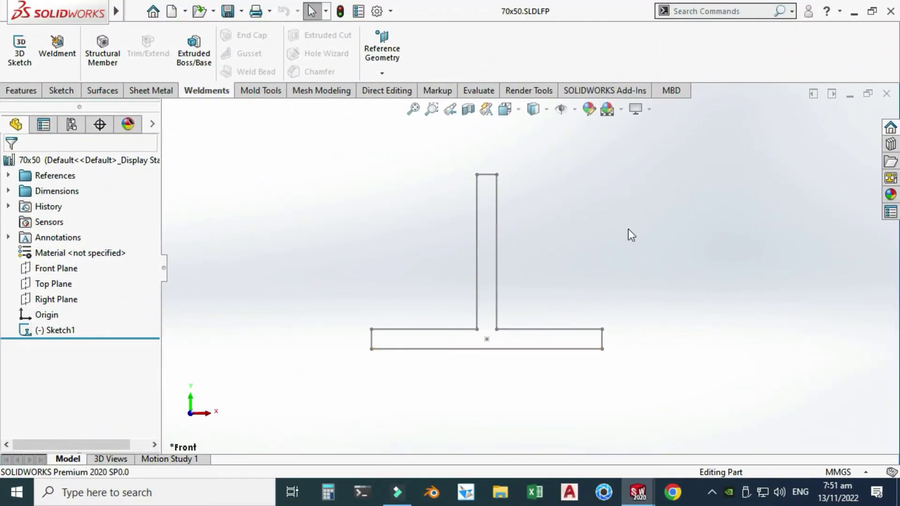
pyautogui.moveTo(638, 493)
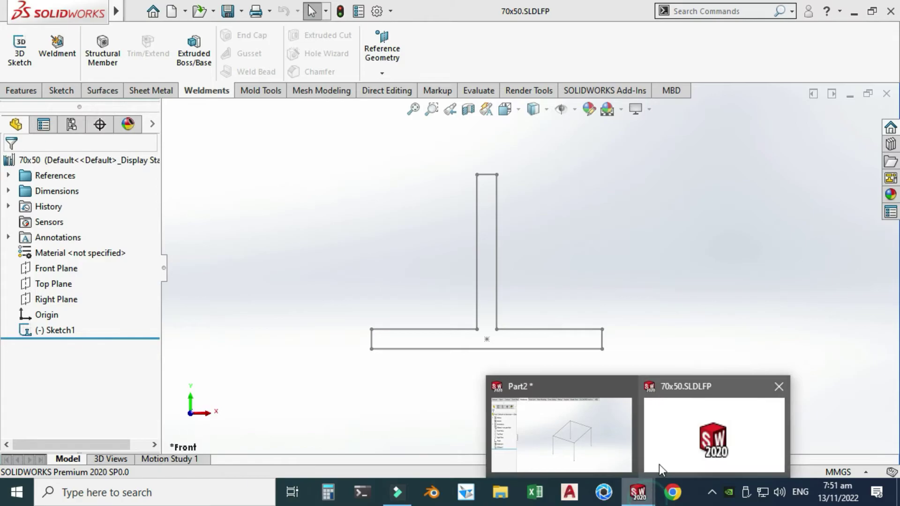
pyautogui.click(566, 435)
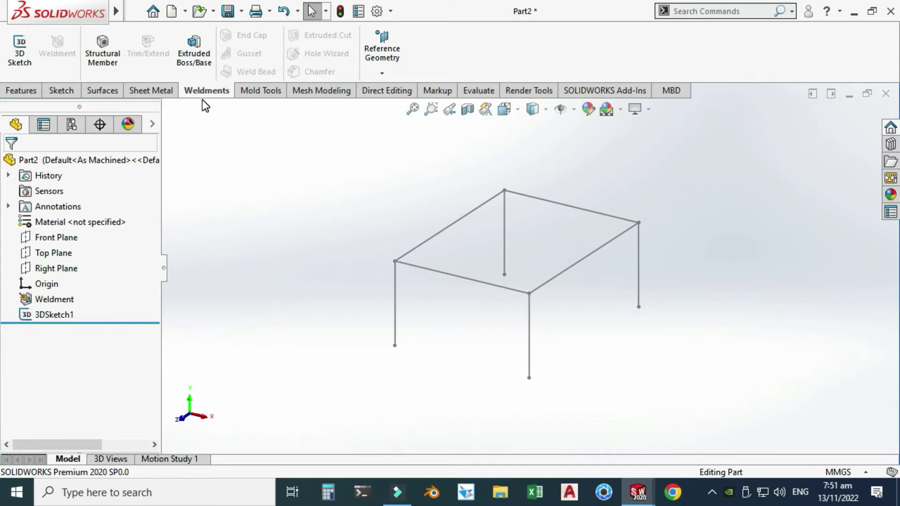
pyautogui.click(341, 11)
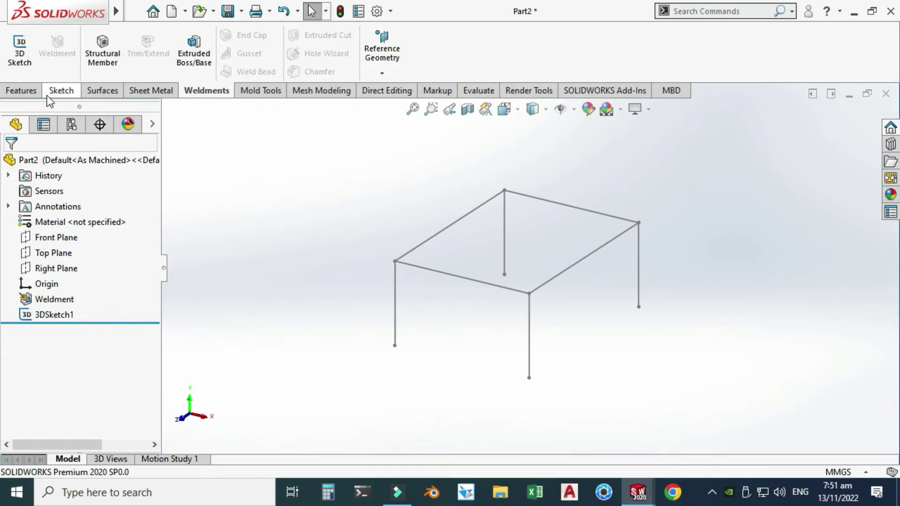
# Step: Start a structural member using the custom profiles standard, t section type and 70x50 size
pyautogui.click(103, 52)
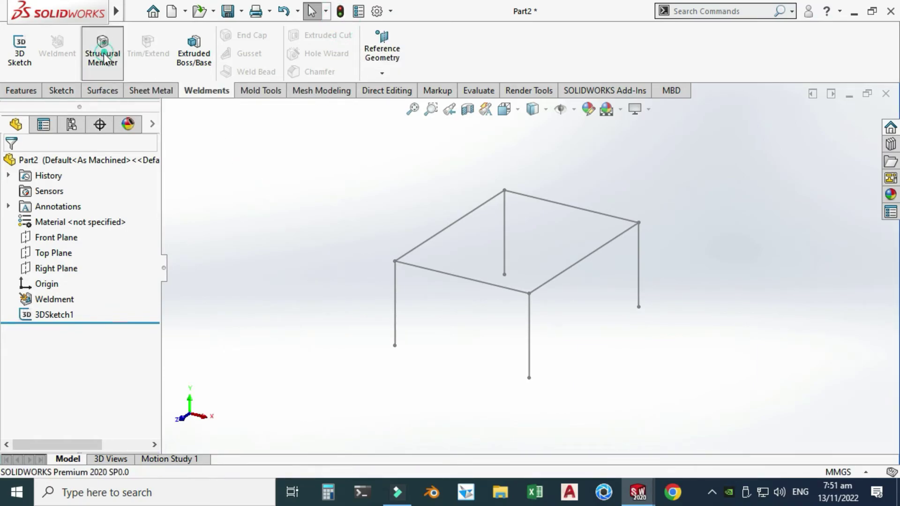
pyautogui.click(533, 276)
pyautogui.click(71, 264)
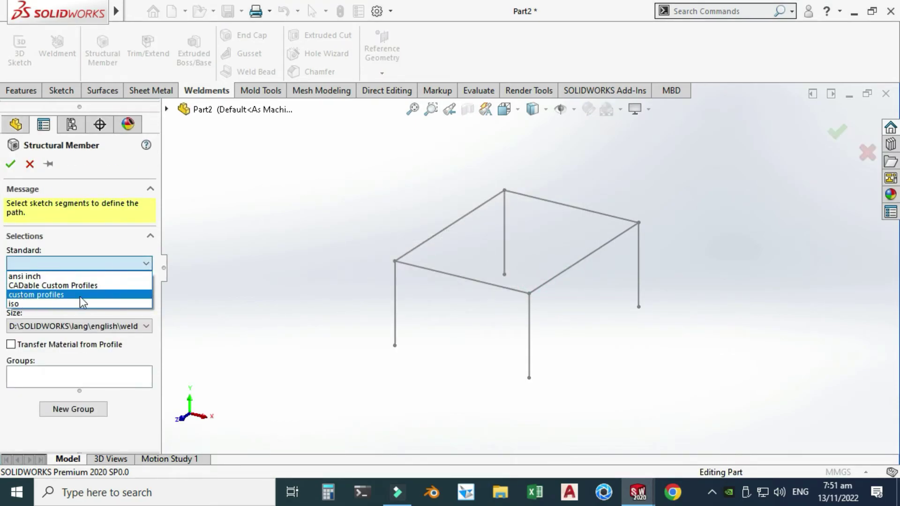
pyautogui.click(59, 294)
pyautogui.click(58, 292)
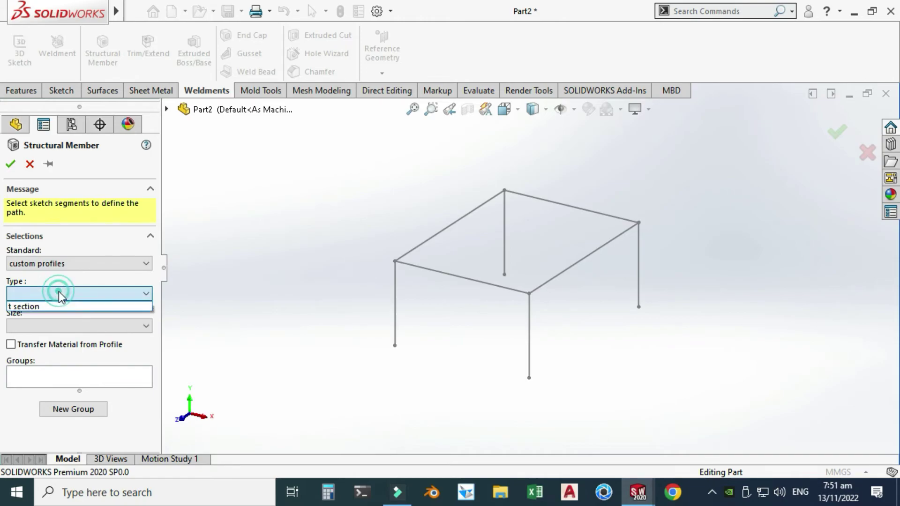
pyautogui.click(60, 306)
pyautogui.click(63, 326)
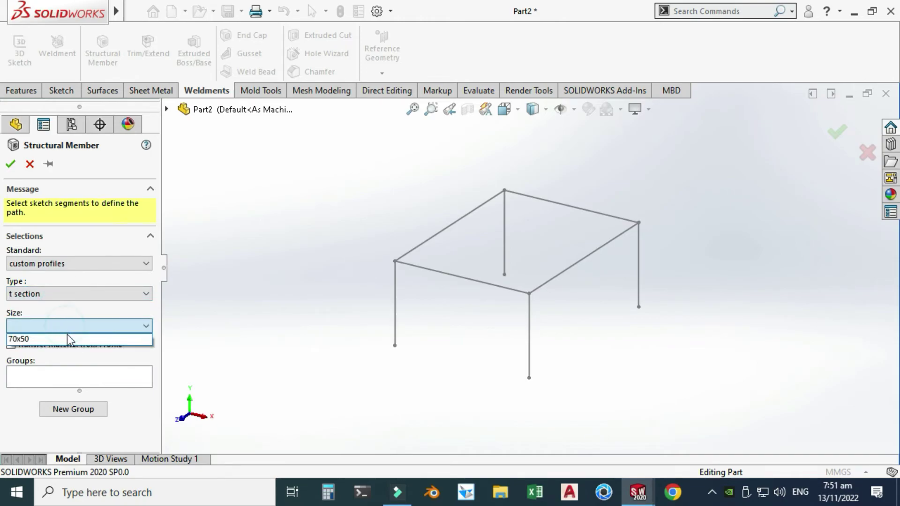
pyautogui.click(20, 340)
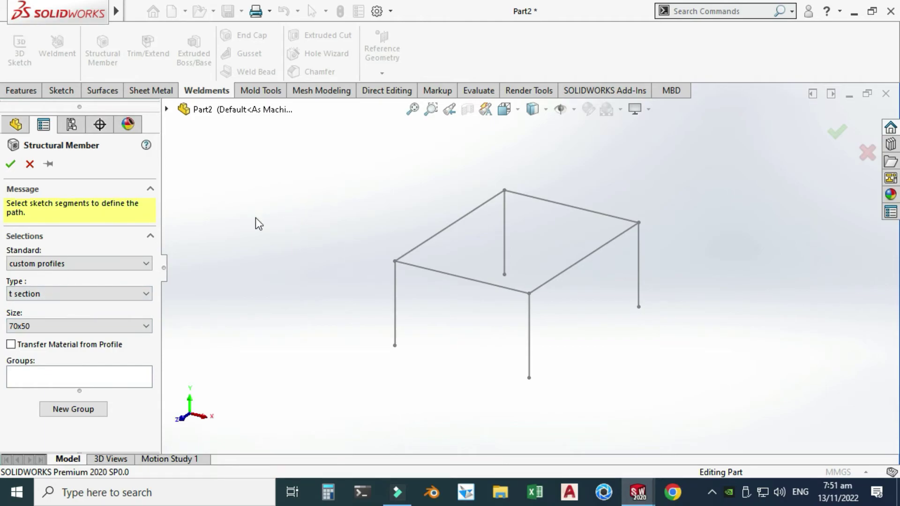
# Step: Assign the four top lines of the table frame to the structural member's first group
pyautogui.click(421, 248)
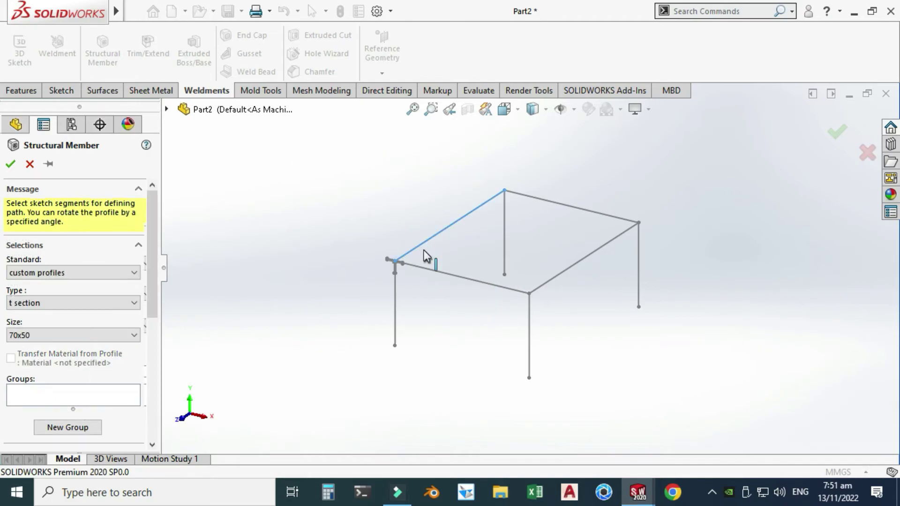
pyautogui.click(438, 271)
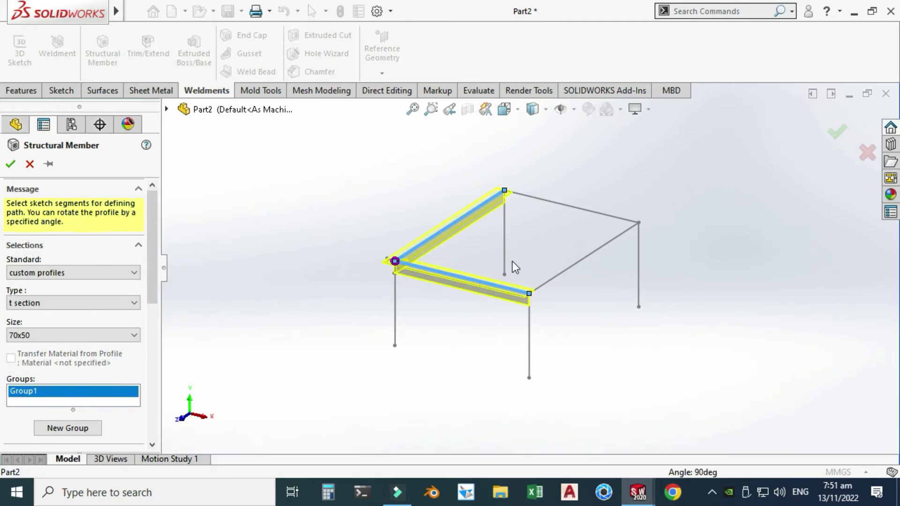
pyautogui.click(553, 283)
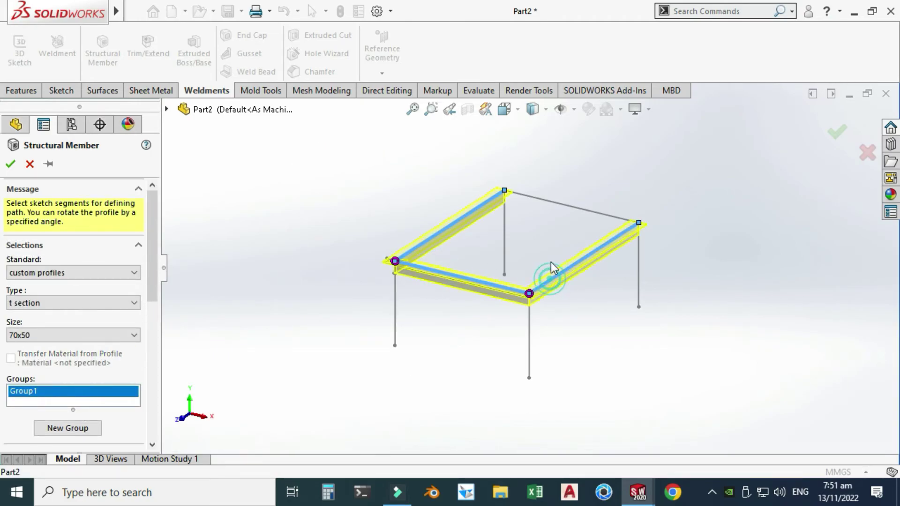
pyautogui.click(589, 211)
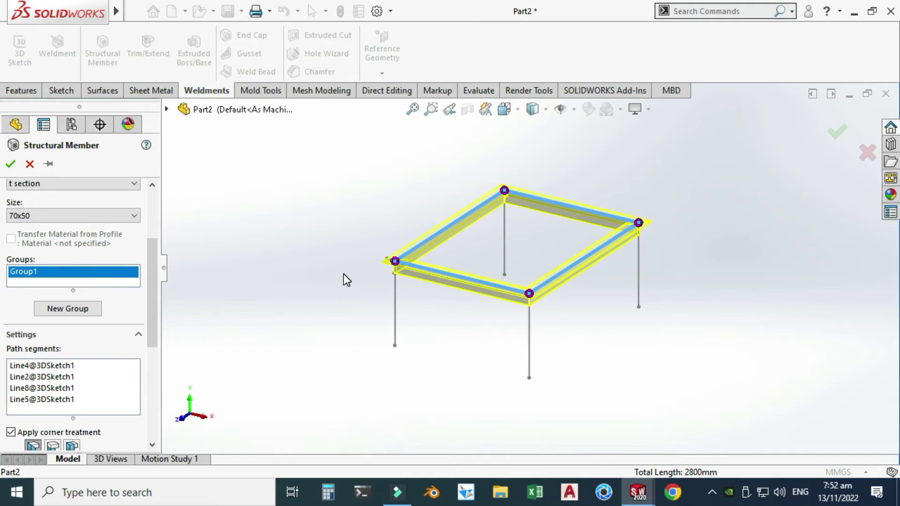
# Step: Add a second group containing the four vertical leg lines and create the structural member
pyautogui.click(71, 309)
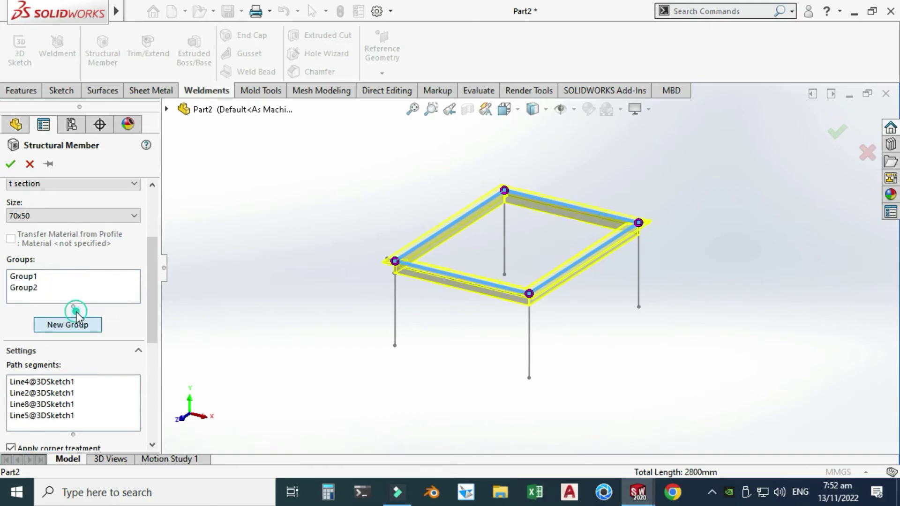
pyautogui.scroll(-2, 493, 282)
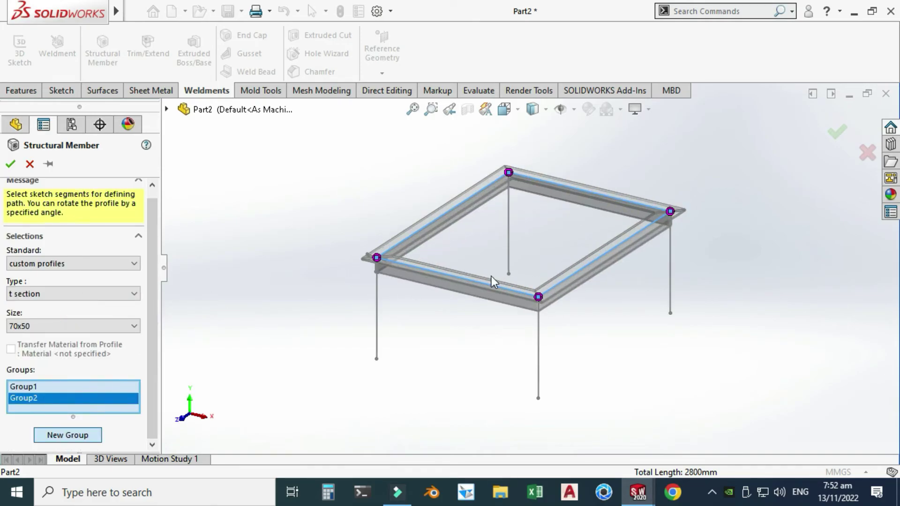
pyautogui.click(375, 303)
pyautogui.click(510, 215)
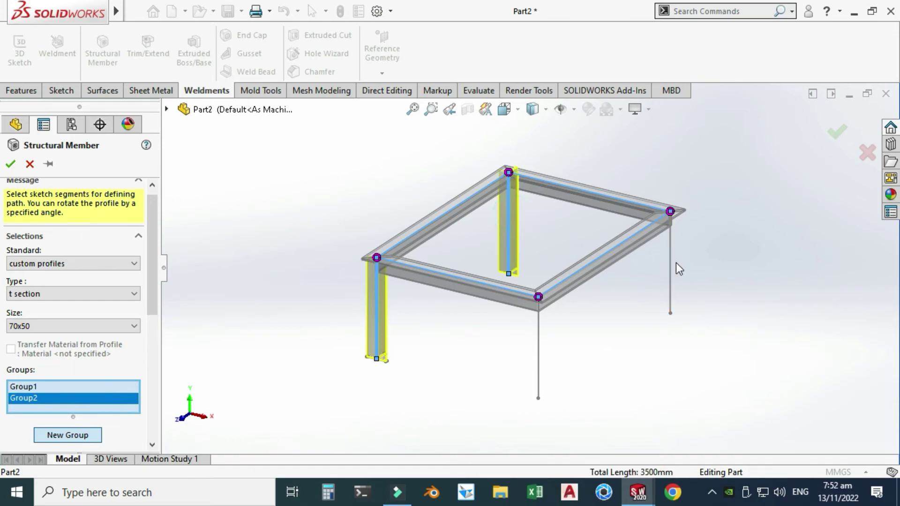
pyautogui.click(672, 265)
pyautogui.click(539, 345)
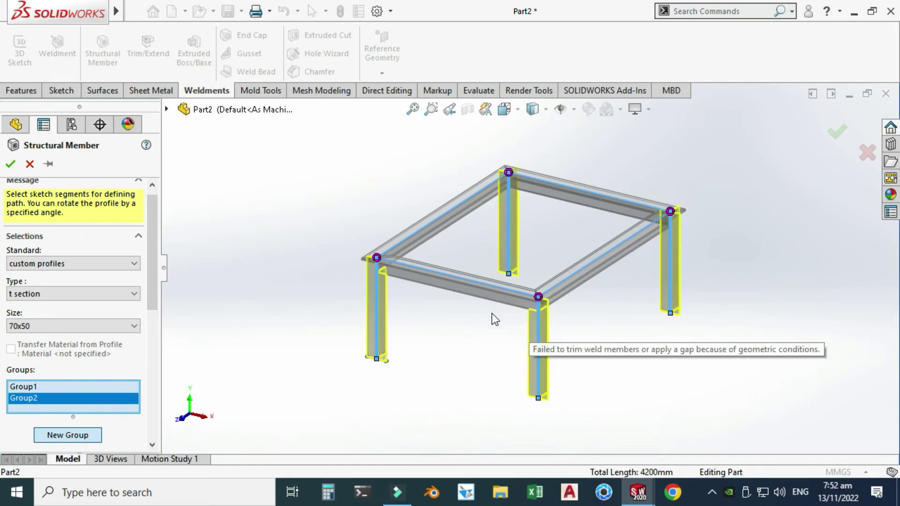
pyautogui.scroll(-5, 149, 227)
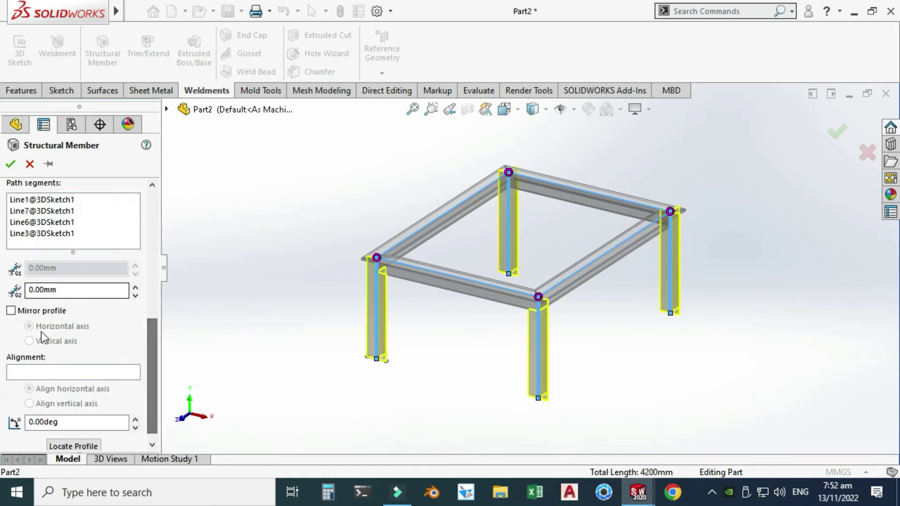
pyautogui.scroll(3, 149, 347)
pyautogui.scroll(-4, 148, 347)
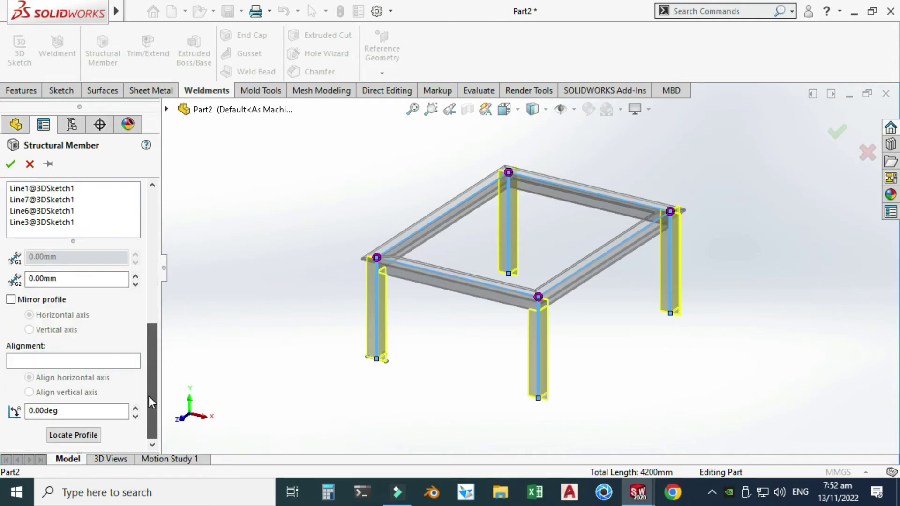
pyautogui.click(11, 165)
# Step: Apply the Plain White scene and hide the 3D sketch lines of the frame
pyautogui.rightClick(290, 184)
pyautogui.click(300, 193)
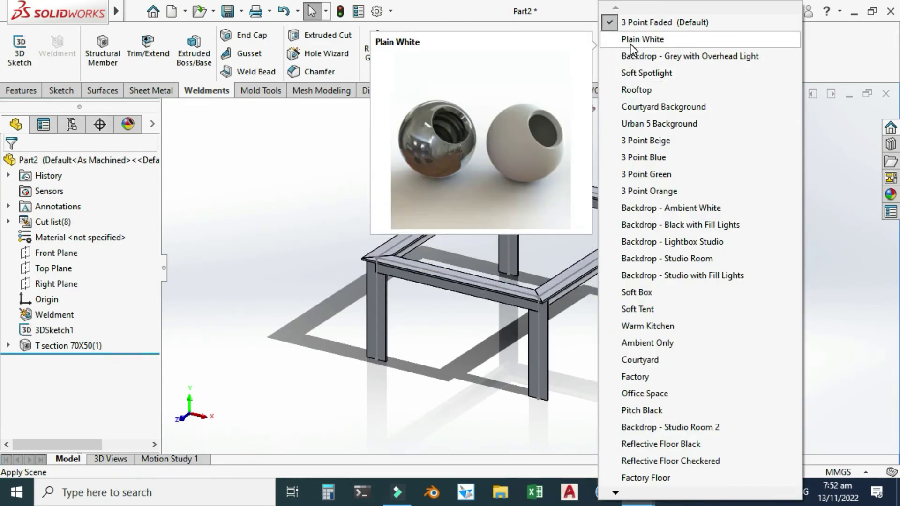
pyautogui.click(638, 39)
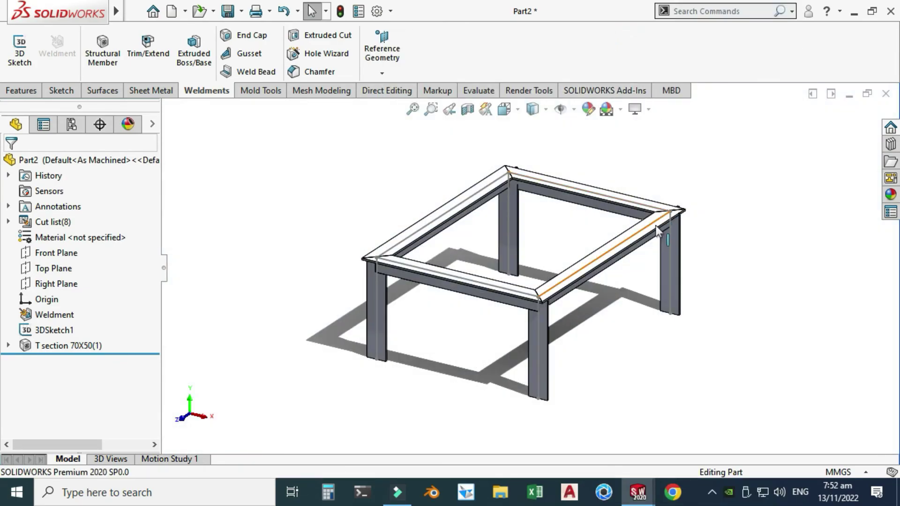
pyautogui.scroll(-2, 642, 257)
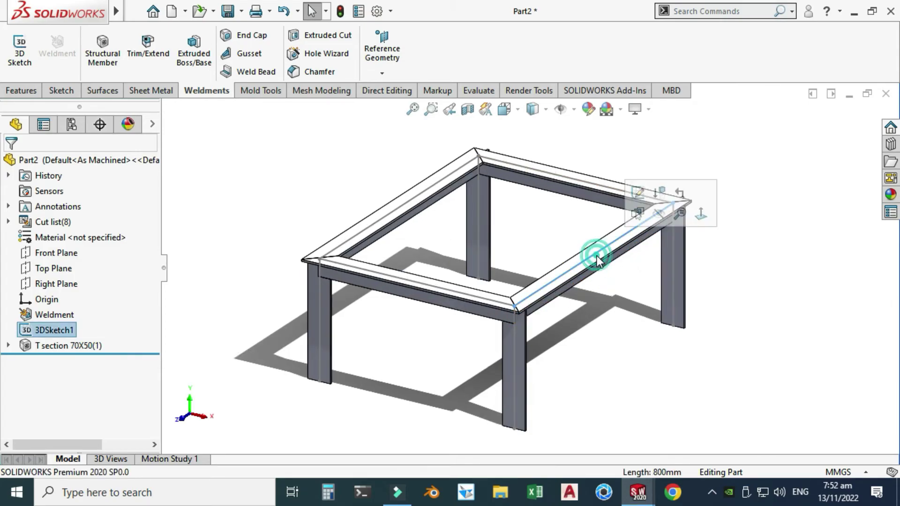
pyautogui.moveTo(657, 221); pyautogui.dragTo(513, 324, button='middle')
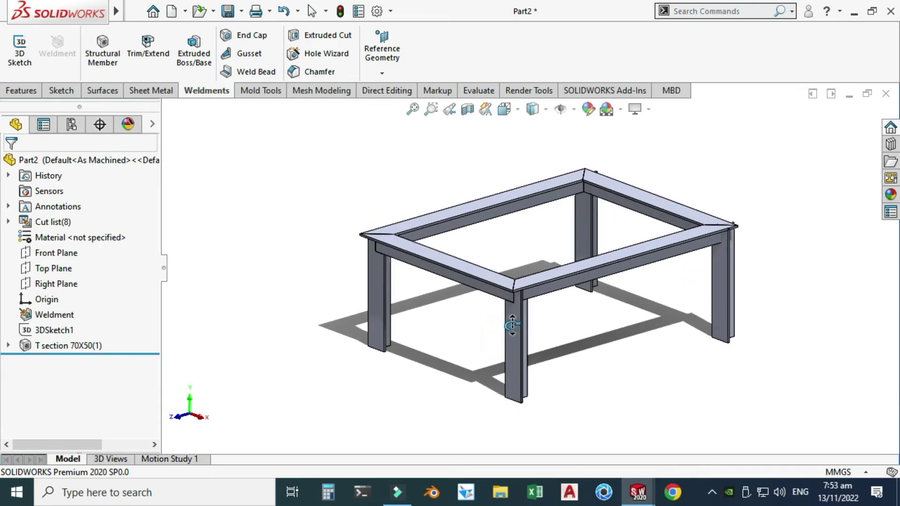
# Step: Cut the frame with a section view across its two long top rails to examine their T-shaped profile
pyautogui.click(466, 109)
pyautogui.moveTo(451, 313); pyautogui.dragTo(483, 302)
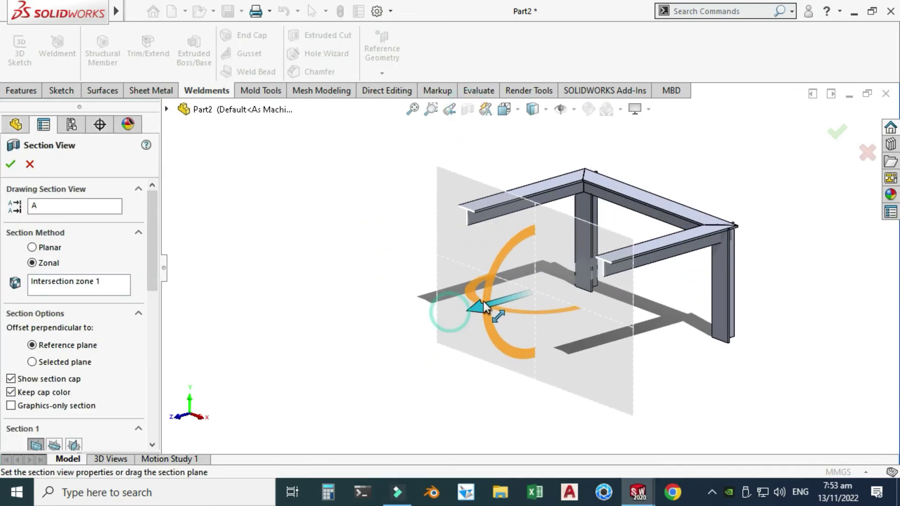
pyautogui.scroll(-5, 461, 218)
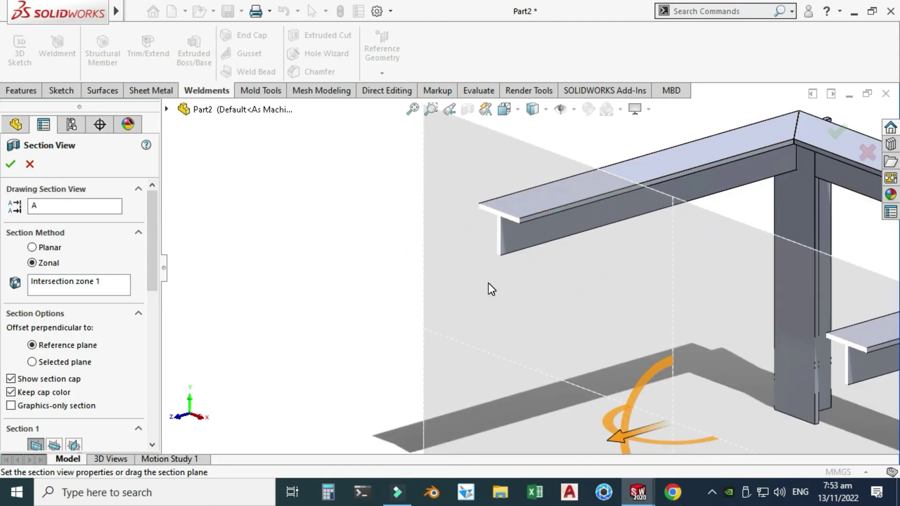
pyautogui.scroll(5, 505, 268)
pyautogui.moveTo(541, 342); pyautogui.dragTo(581, 299)
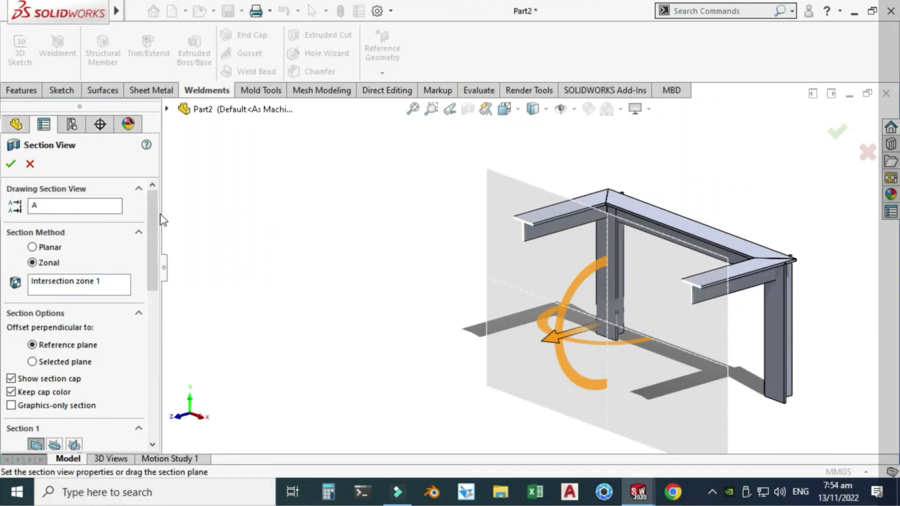
pyautogui.click(10, 164)
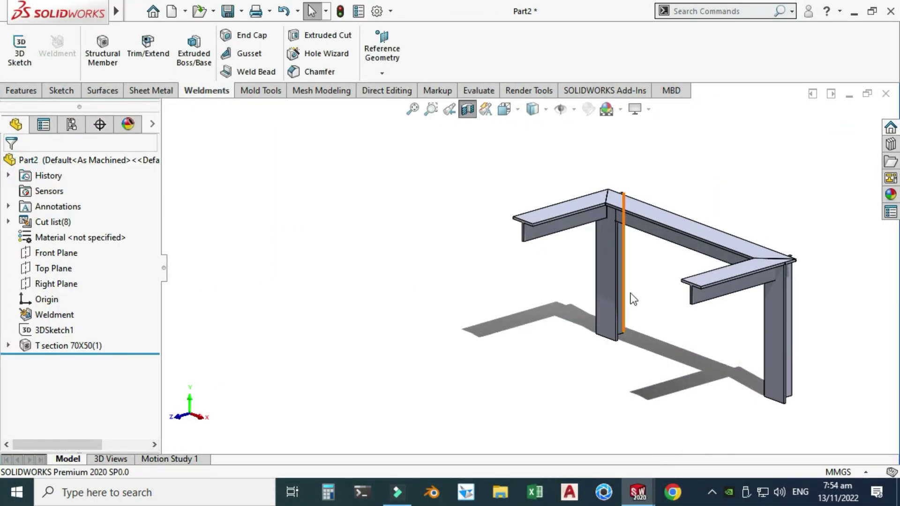
# Step: Inspect the sectioned frame, turn the section view off and examine the complete table frame from different angles
pyautogui.scroll(-3, 642, 299)
pyautogui.rightClick(348, 161)
pyautogui.click(381, 236)
pyautogui.moveTo(404, 221); pyautogui.dragTo(480, 169, button='middle')
pyautogui.scroll(3, 580, 305)
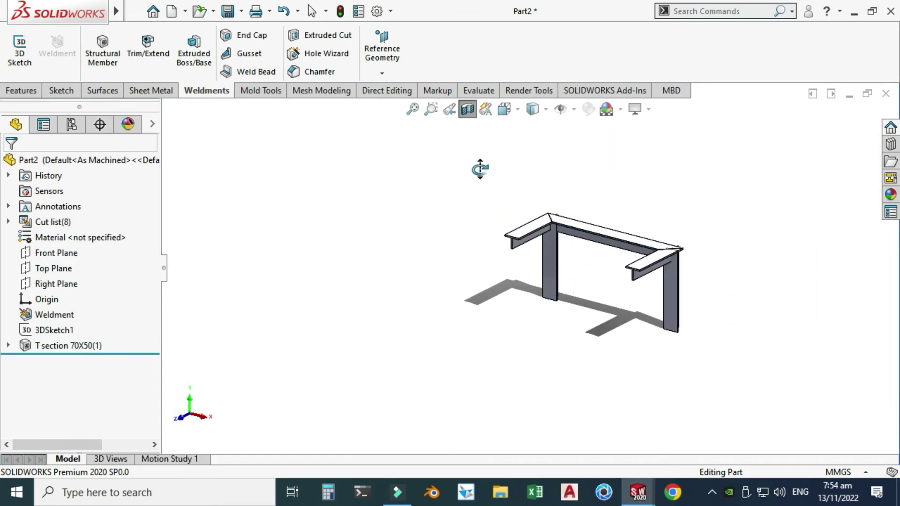
pyautogui.click(466, 110)
pyautogui.moveTo(526, 349); pyautogui.dragTo(473, 330, button='middle')
pyautogui.moveTo(473, 261); pyautogui.dragTo(550, 328, button='middle')
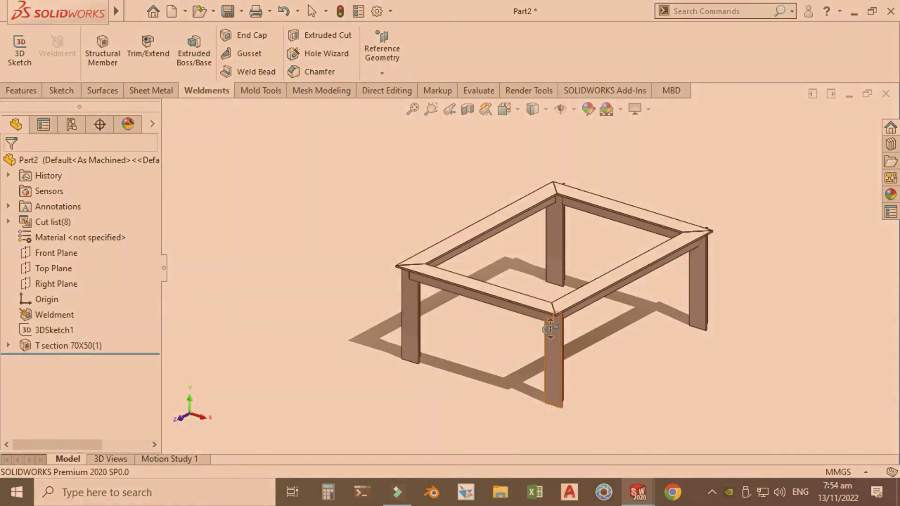